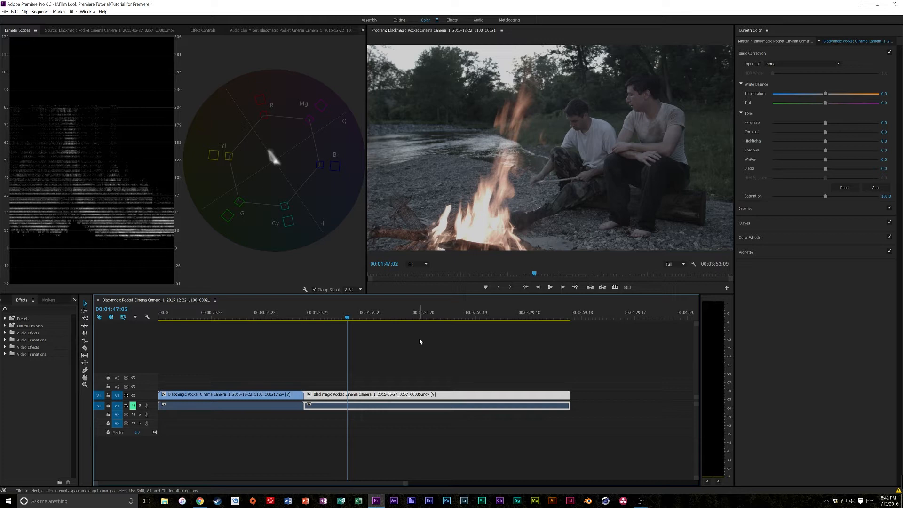
# - Position the playhead on the first clip and apply the BMC PRORES - SL - PROFILE input LUT to it
pyautogui.click(235, 315)
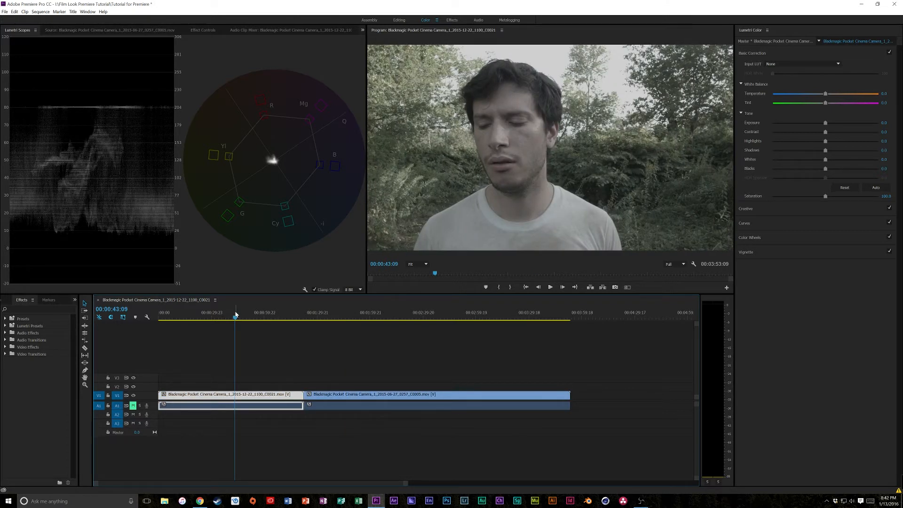
pyautogui.moveTo(235, 316); pyautogui.dragTo(226, 316)
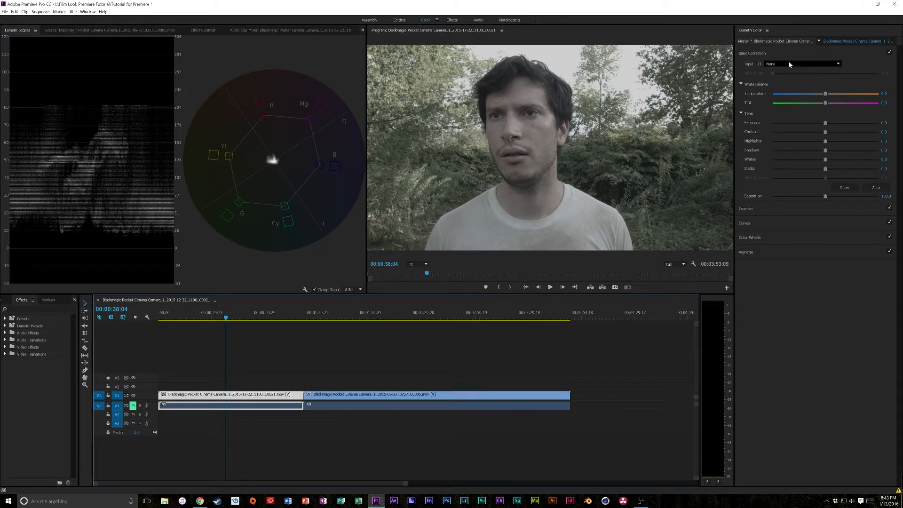
pyautogui.click(775, 65)
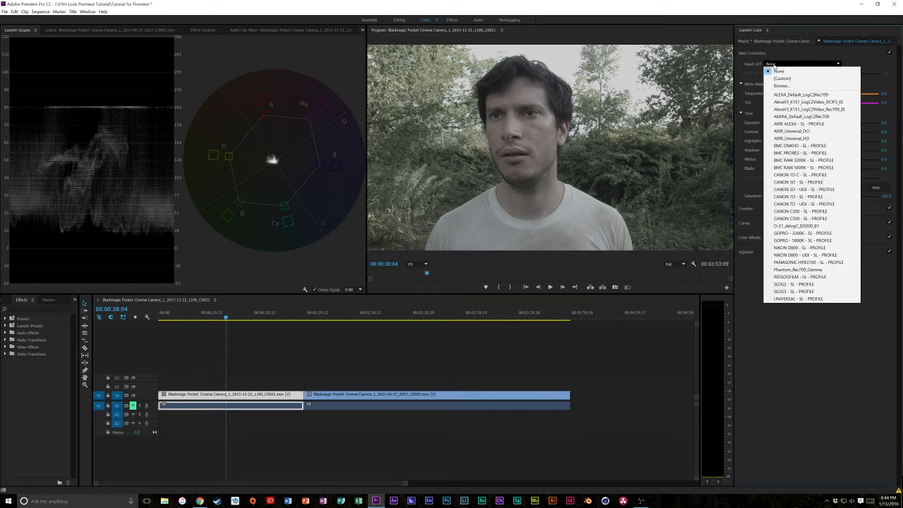
pyautogui.click(801, 153)
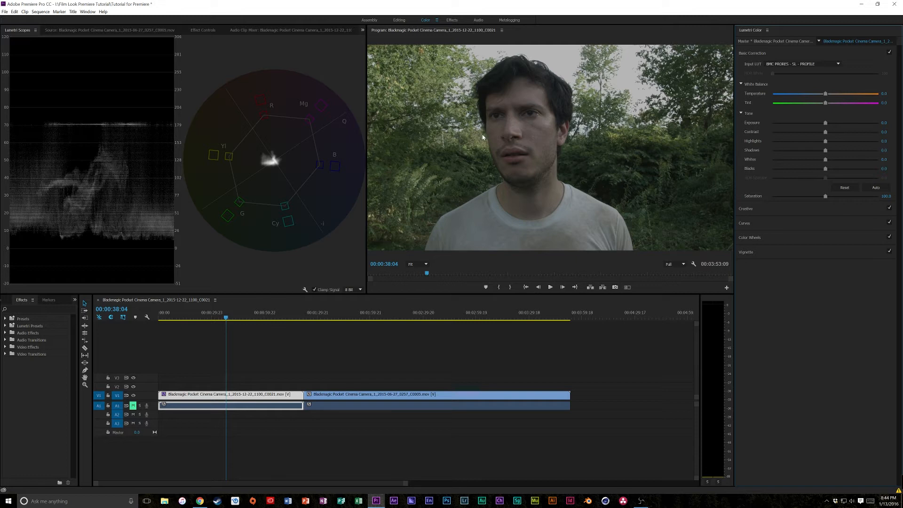
# - Examine the LUT files in ImpulZ's BMCC _ BMPCC folder without loading any of them
pyautogui.click(807, 63)
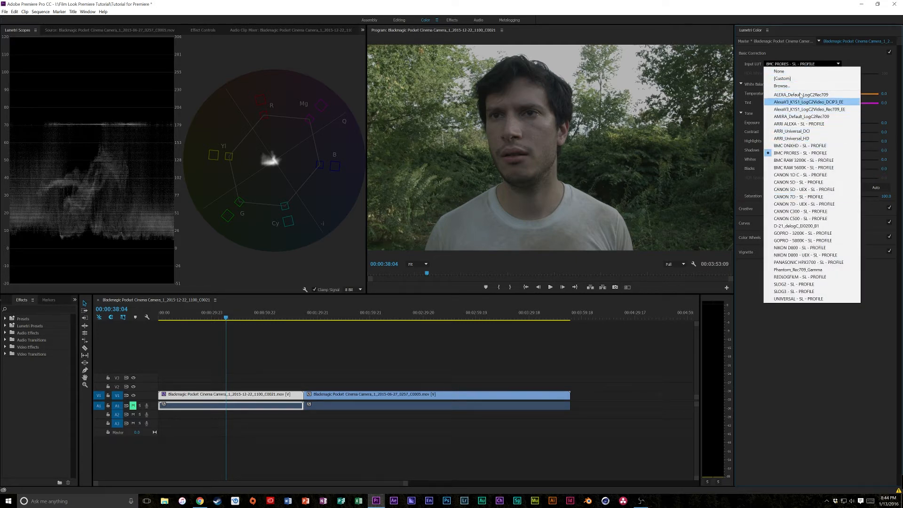
pyautogui.click(798, 86)
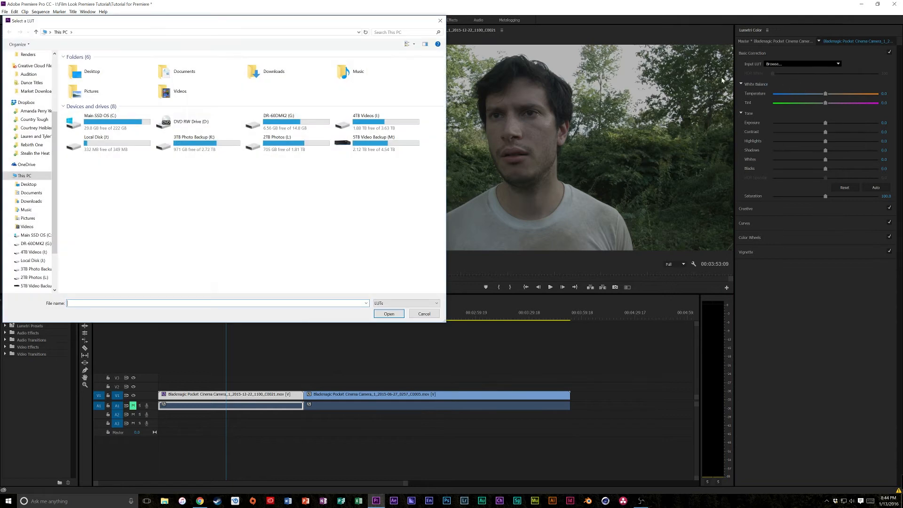
pyautogui.scroll(4, 43, 84)
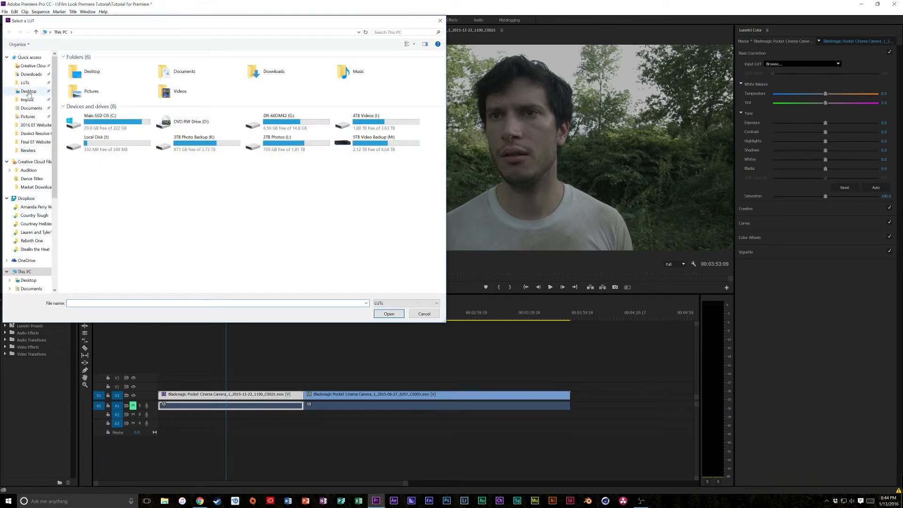
pyautogui.click(27, 100)
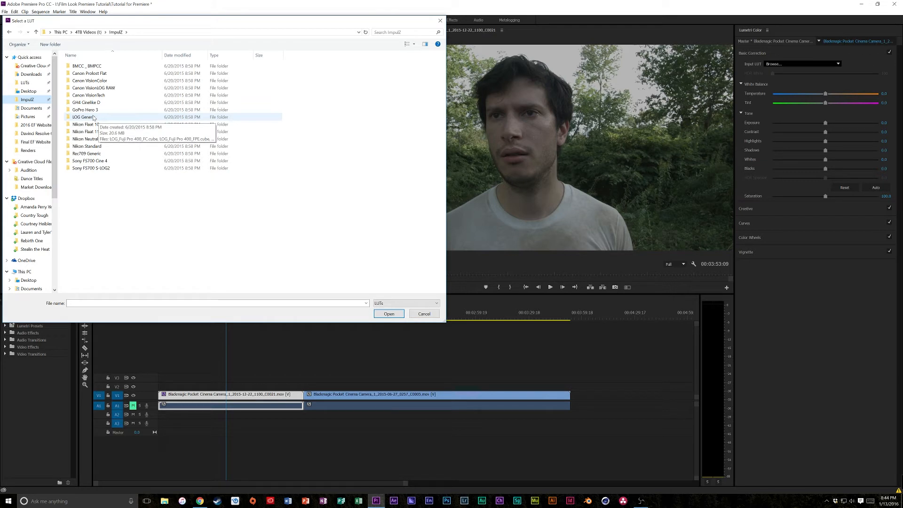
pyautogui.doubleClick(86, 66)
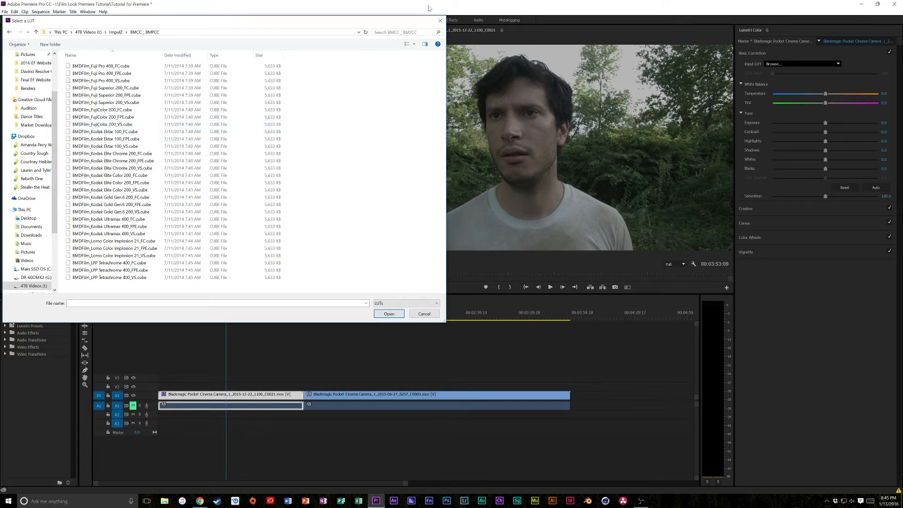
pyautogui.click(440, 20)
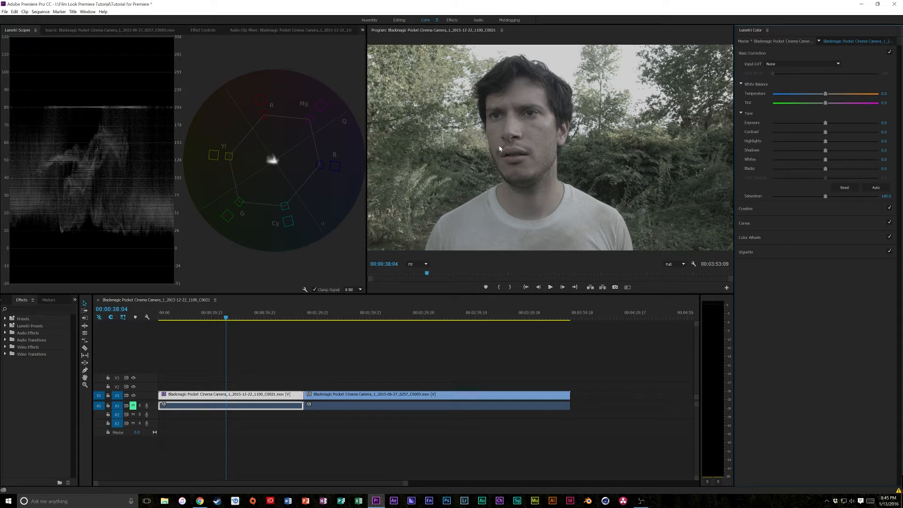
# - Load BMDFilm_LPP Tetrachrome 400_FPE.cube from ImpulZ's BMCC _ BMPCC folder as the input LUT and preview the first clip around 00:00:28:19
pyautogui.click(802, 63)
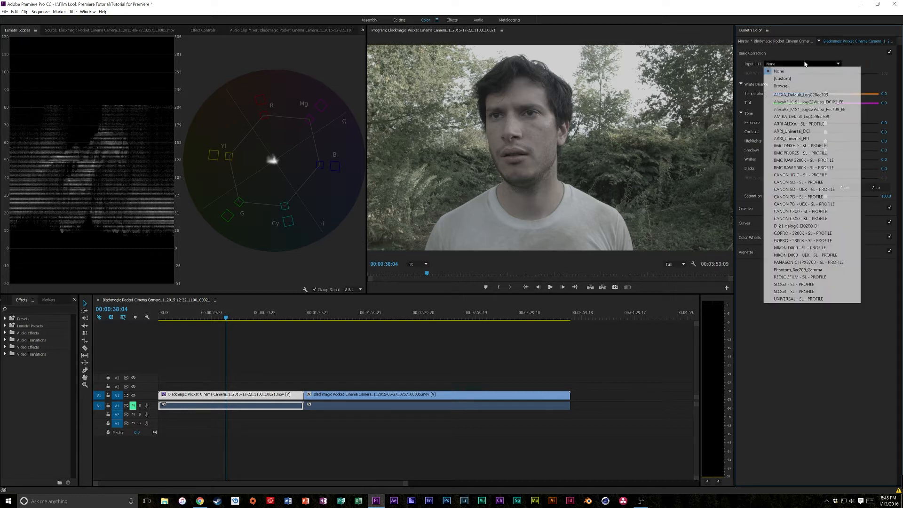
pyautogui.click(795, 71)
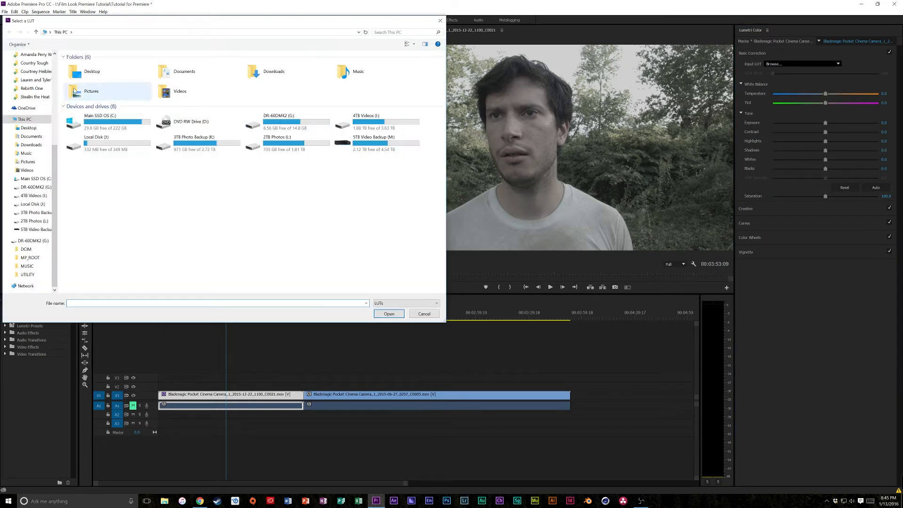
pyautogui.scroll(6, 33, 96)
pyautogui.click(26, 99)
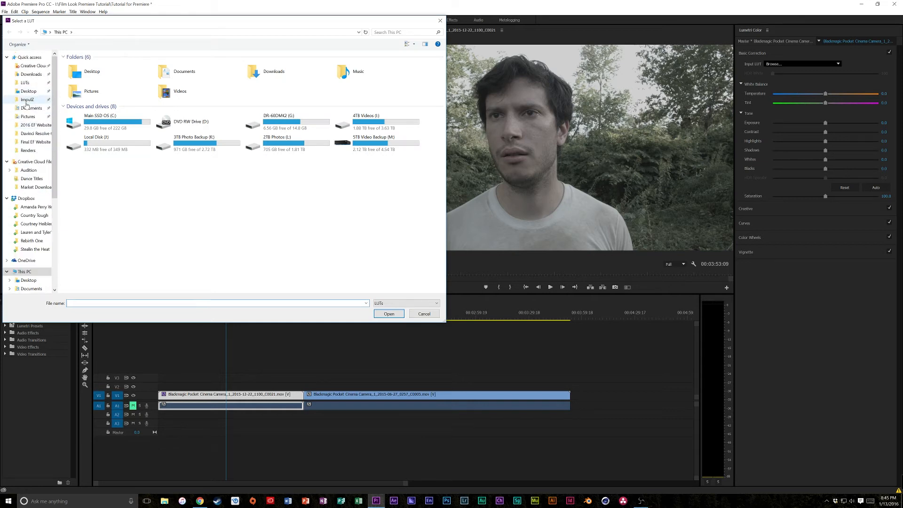
pyautogui.doubleClick(105, 70)
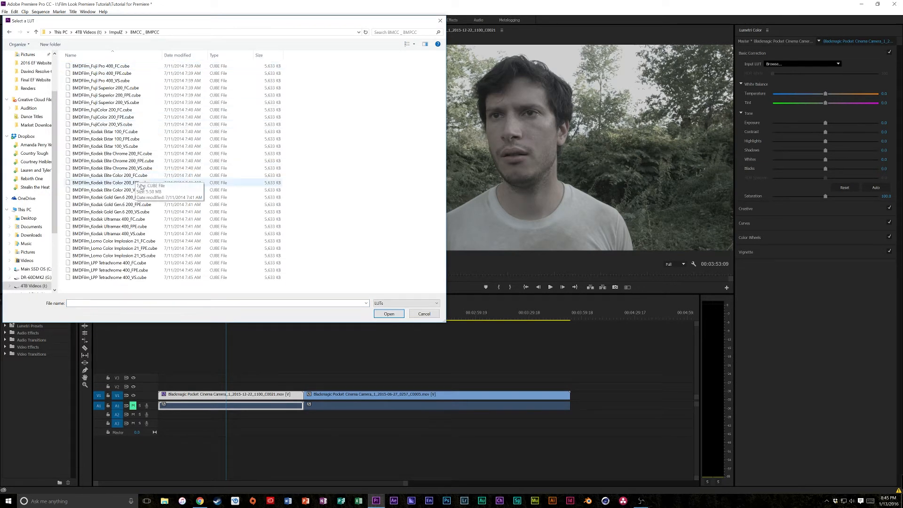
pyautogui.click(138, 270)
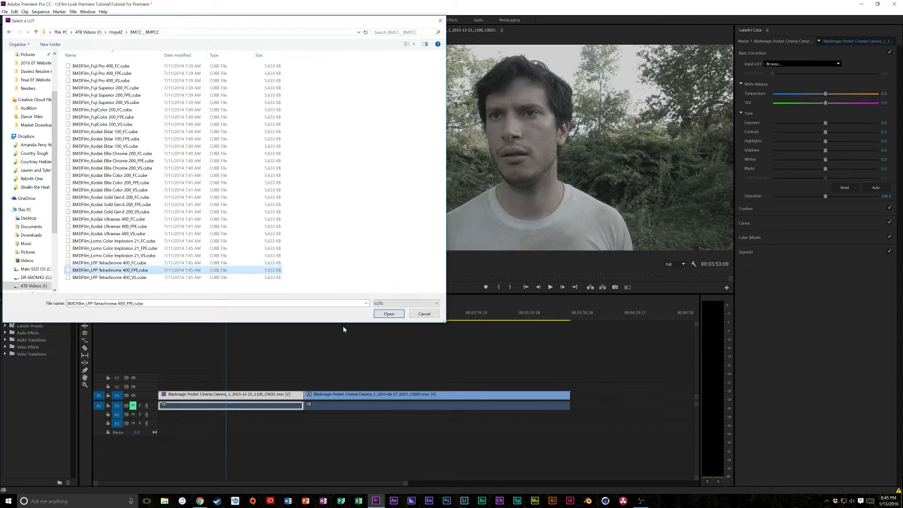
pyautogui.click(386, 315)
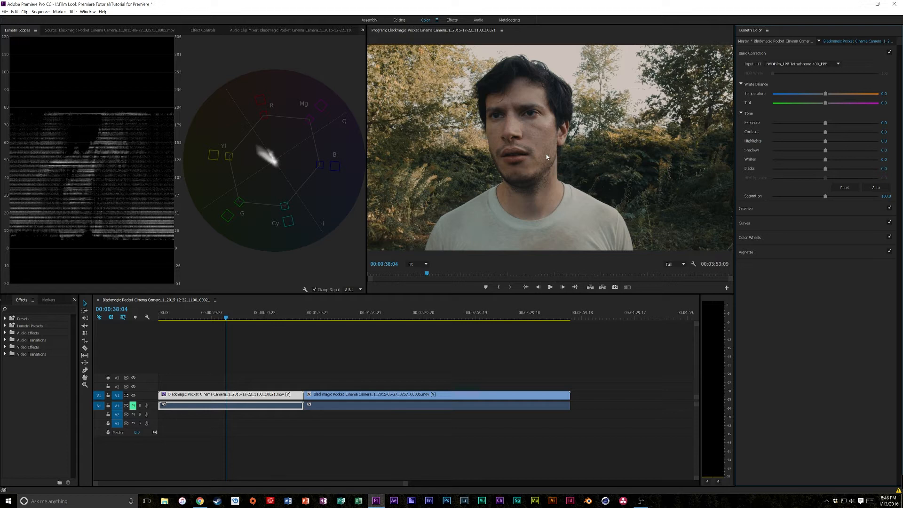
pyautogui.moveTo(250, 317); pyautogui.dragTo(208, 313)
pyautogui.press('space')
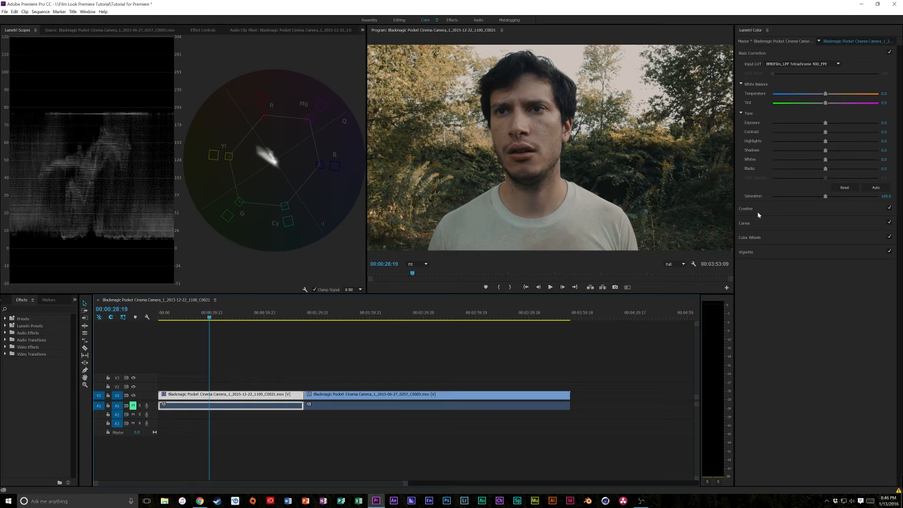
# - Try raising the clip's contrast and highlights, and reset both values to 0
pyautogui.moveTo(826, 141); pyautogui.dragTo(843, 132)
pyautogui.click(887, 132)
pyautogui.write('0')
pyautogui.press('Tab')
pyautogui.write('0')
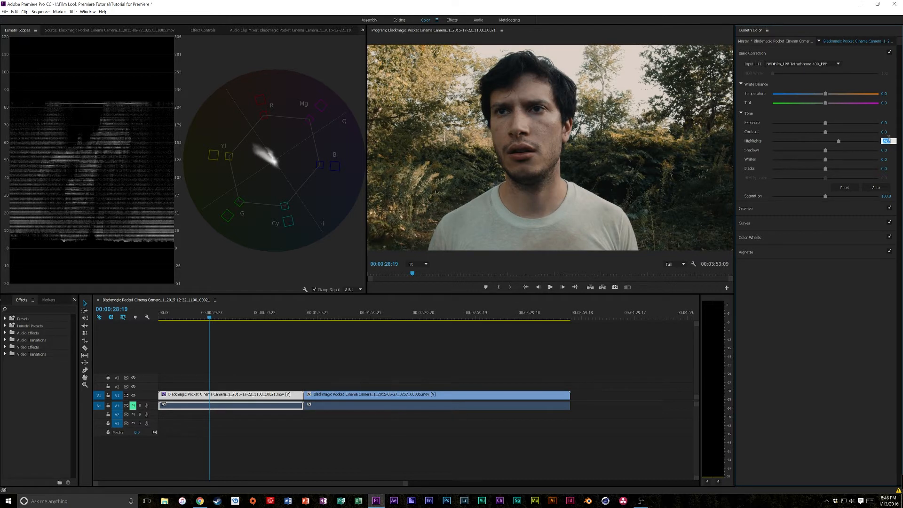
pyautogui.press('Return')
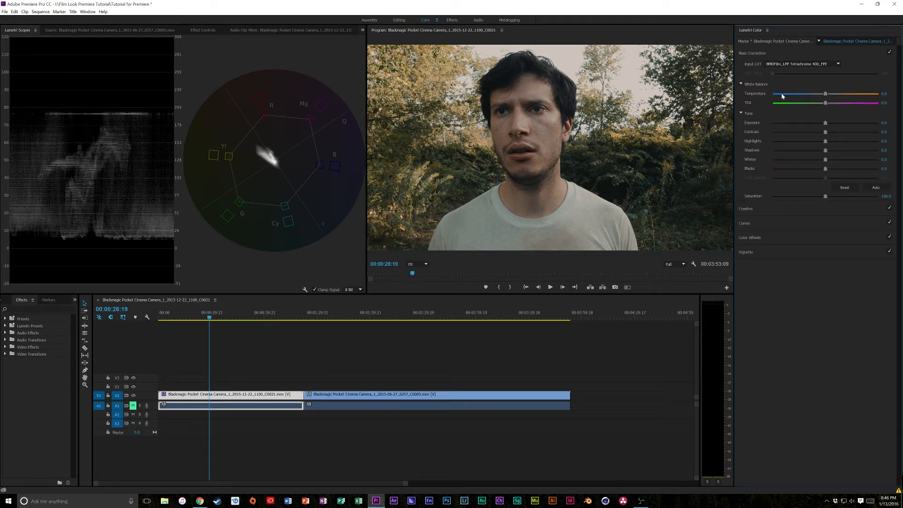
# - Replace the clip's input LUT with BMDFilm_Kodak Ektar 100_FC.cube
pyautogui.click(802, 64)
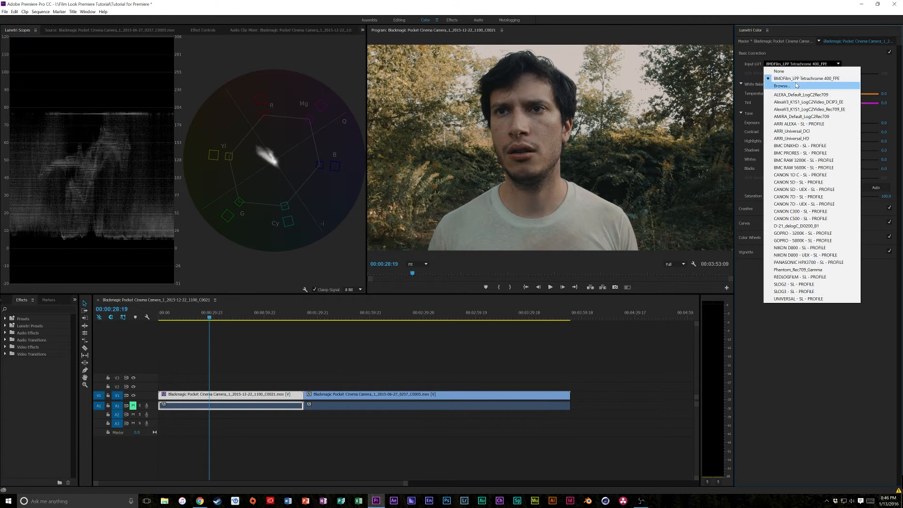
pyautogui.click(795, 82)
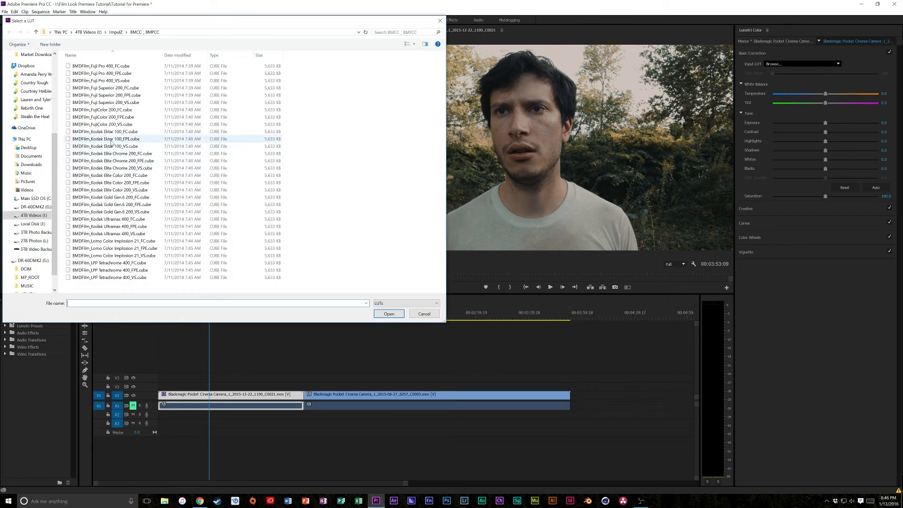
pyautogui.click(113, 132)
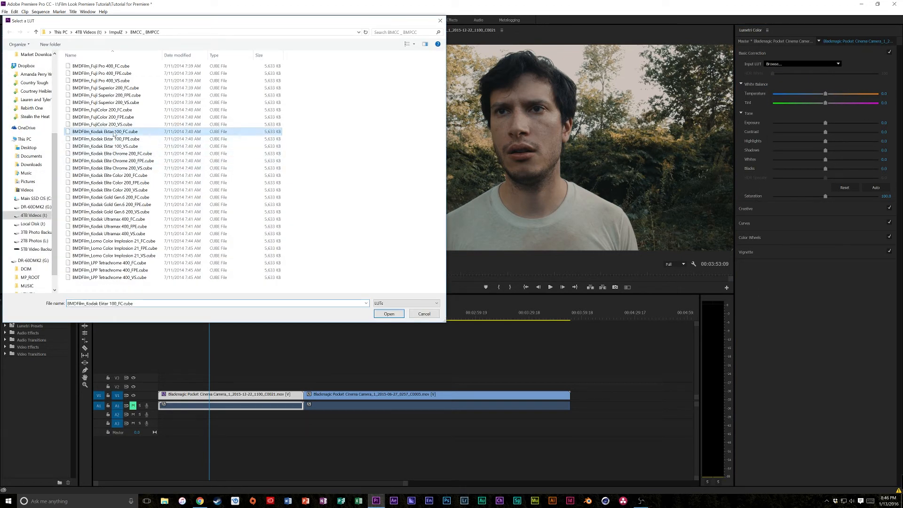
pyautogui.doubleClick(114, 133)
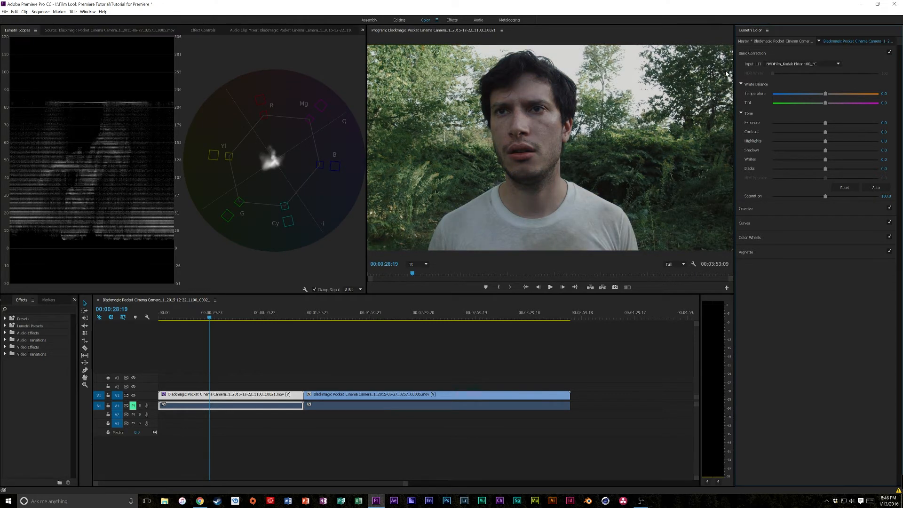
# - Switch the clip's input LUT to BMDFilm_Fuji Pro 400_FPE.cube from the BMCC _ BMPCC folder
pyautogui.click(802, 64)
pyautogui.click(779, 71)
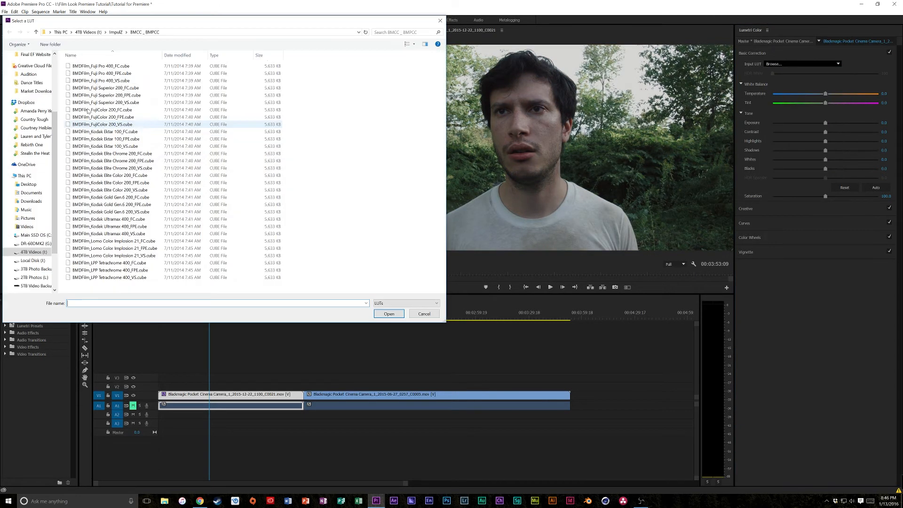
pyautogui.click(110, 74)
pyautogui.doubleClick(111, 74)
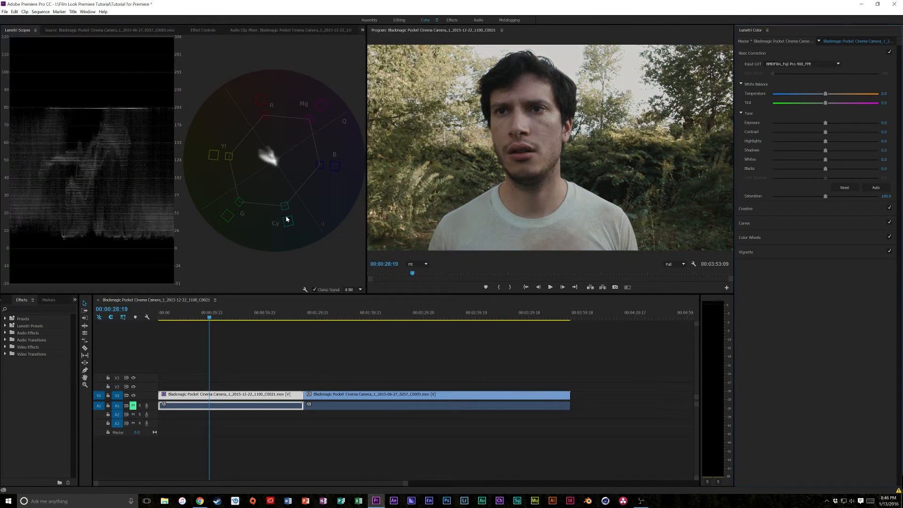
# - Load BMDFilm_FujiColor 200_FPE.cube as the clip's input LUT
pyautogui.click(767, 64)
pyautogui.click(783, 85)
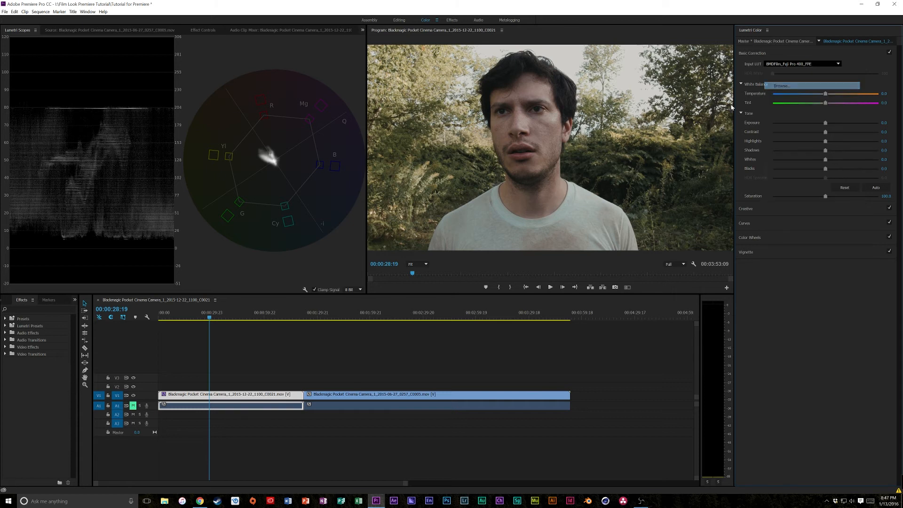
pyautogui.click(85, 118)
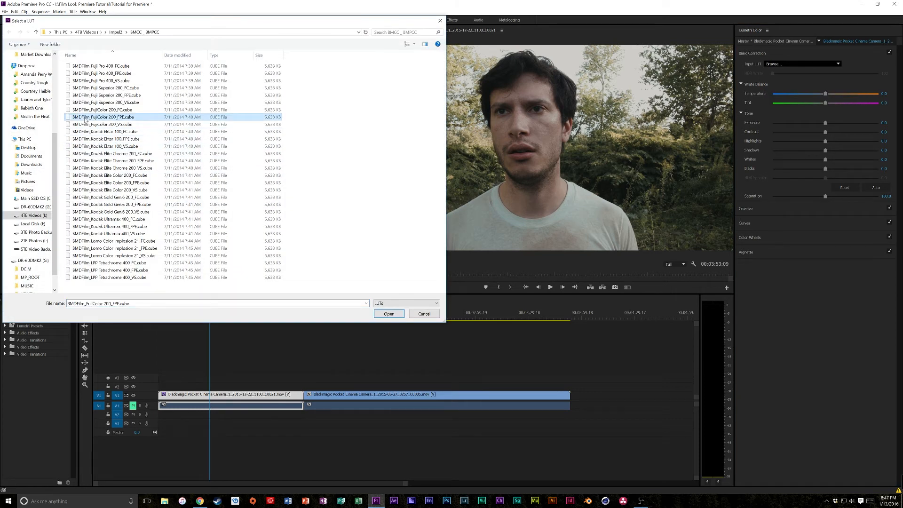
pyautogui.doubleClick(85, 117)
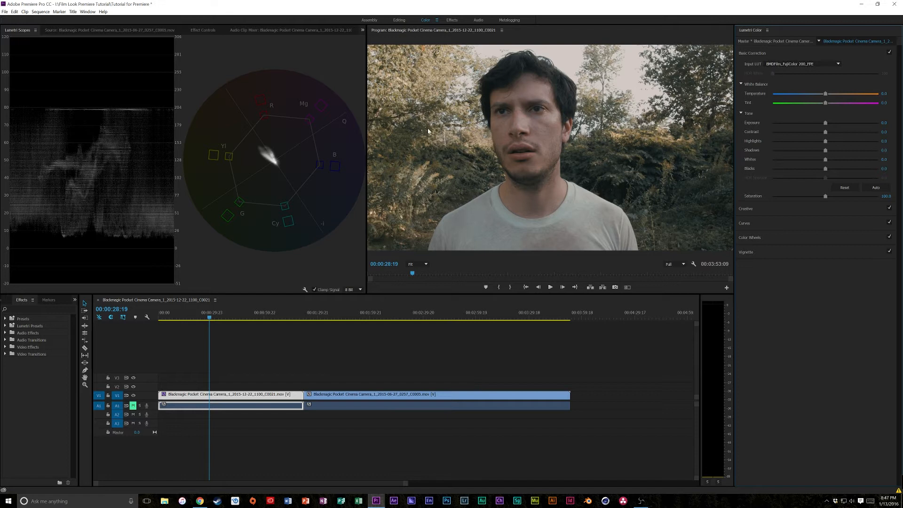
# - Change the clip's input LUT to BMDFilm_Kodak Gold Gen.6 200_FPE.cube
pyautogui.click(780, 64)
pyautogui.click(787, 86)
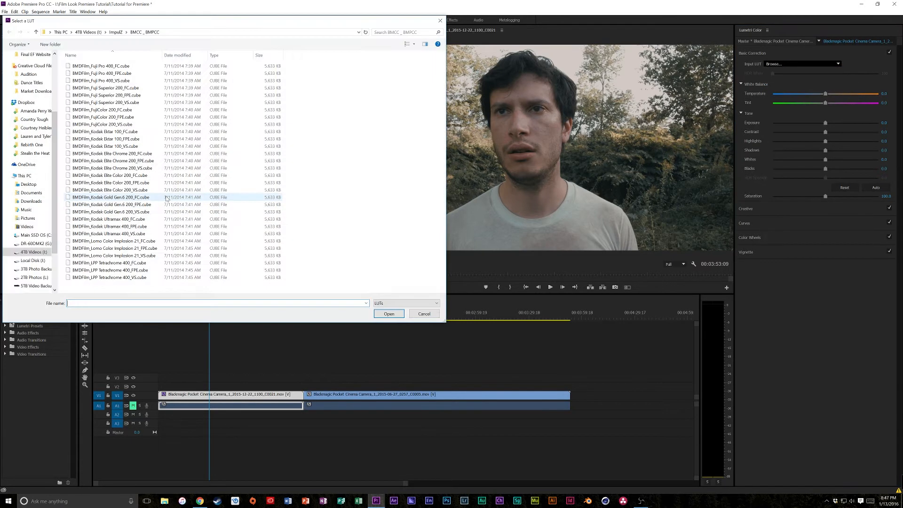
pyautogui.click(141, 205)
pyautogui.doubleClick(141, 206)
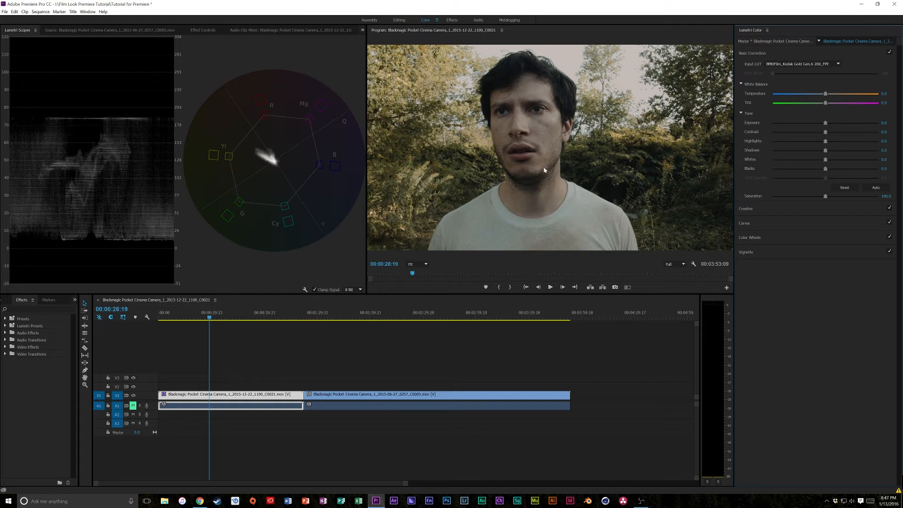
# - Load M31 - LOG32.cube from the OSIRIS_Film_Emulations LUTs folder as the clip's input LUT
pyautogui.click(795, 64)
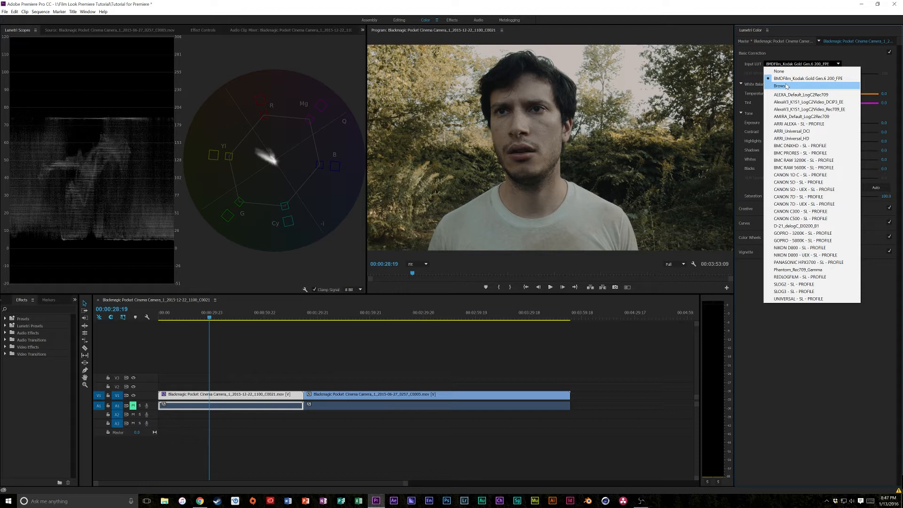
pyautogui.click(786, 86)
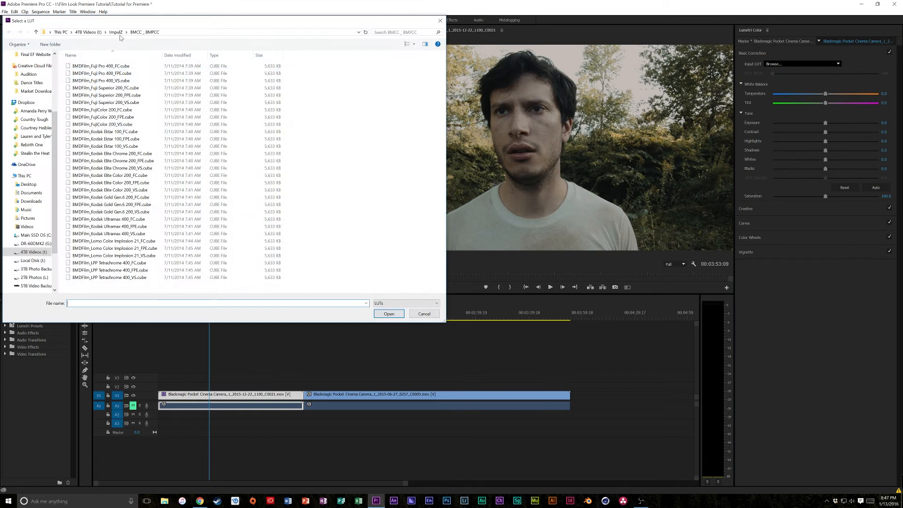
pyautogui.scroll(4, 41, 93)
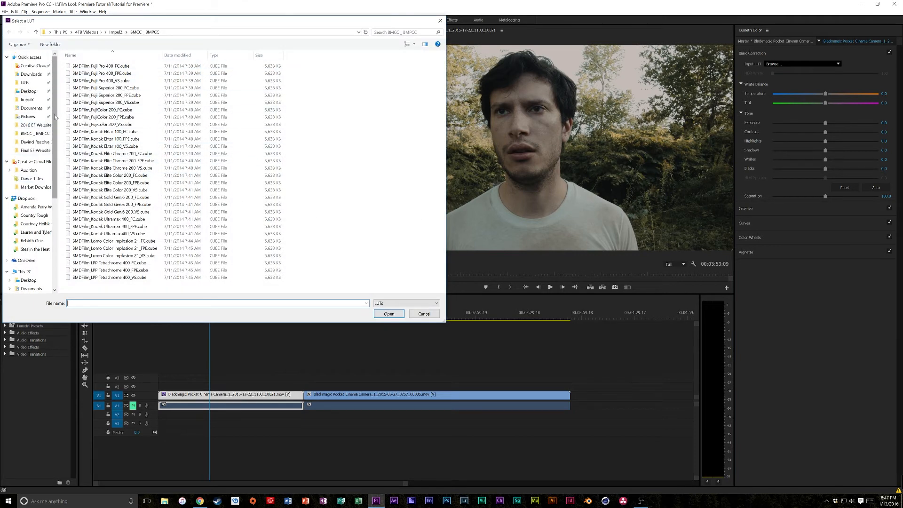
pyautogui.click(33, 82)
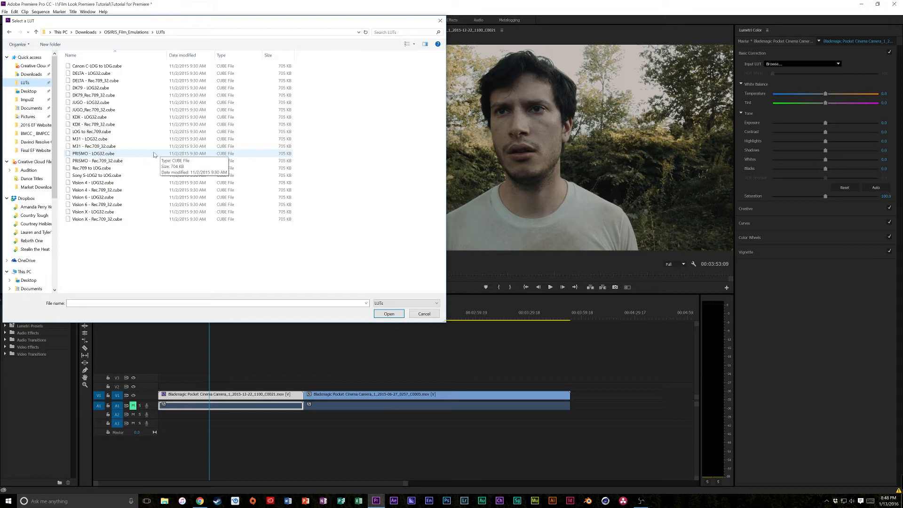
pyautogui.click(111, 139)
pyautogui.click(389, 314)
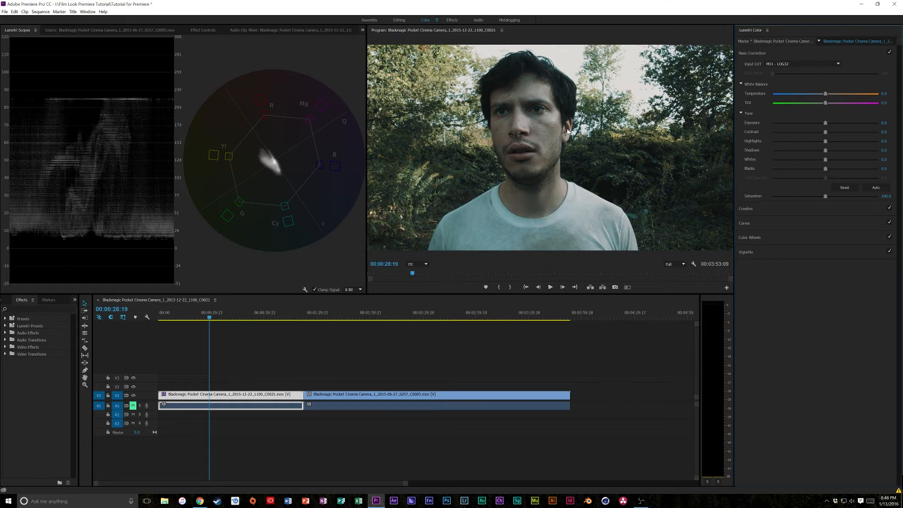
# - Adjust the first clip's tone with Blacks at -10.7, Exposure at 0.1, Contrast at about 8 and Whites at about 26
pyautogui.moveTo(256, 316)
pyautogui.mouseDown()
pyautogui.moveTo(263, 315)
pyautogui.moveTo(256, 316)
pyautogui.mouseUp()
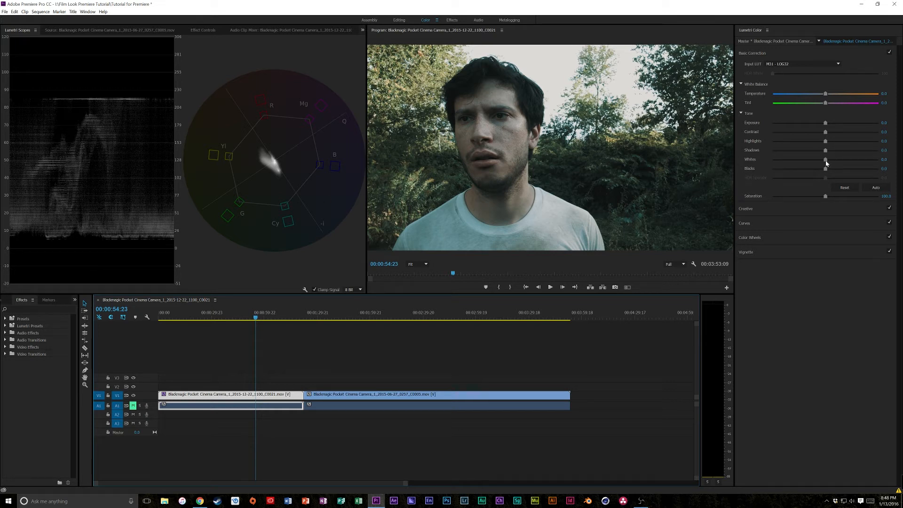
pyautogui.moveTo(823, 170); pyautogui.dragTo(820, 170)
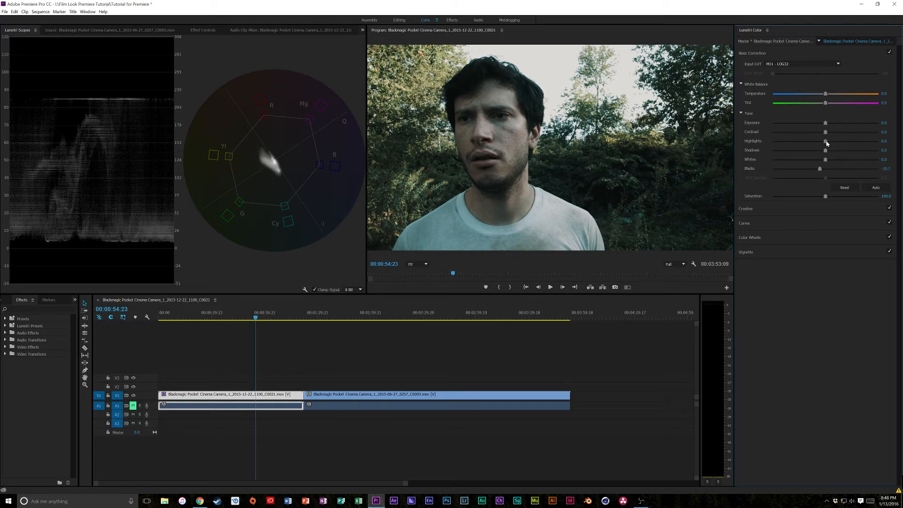
pyautogui.moveTo(826, 123); pyautogui.dragTo(828, 124)
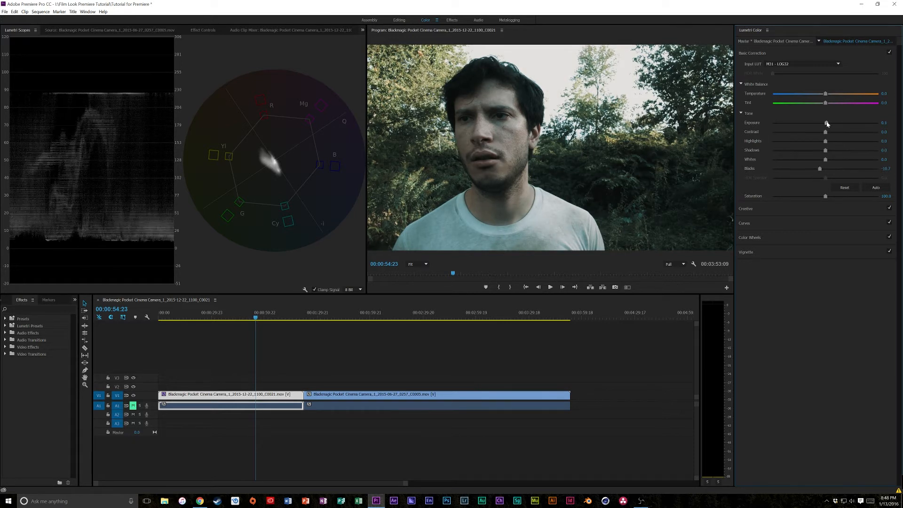
pyautogui.moveTo(825, 132); pyautogui.dragTo(829, 133)
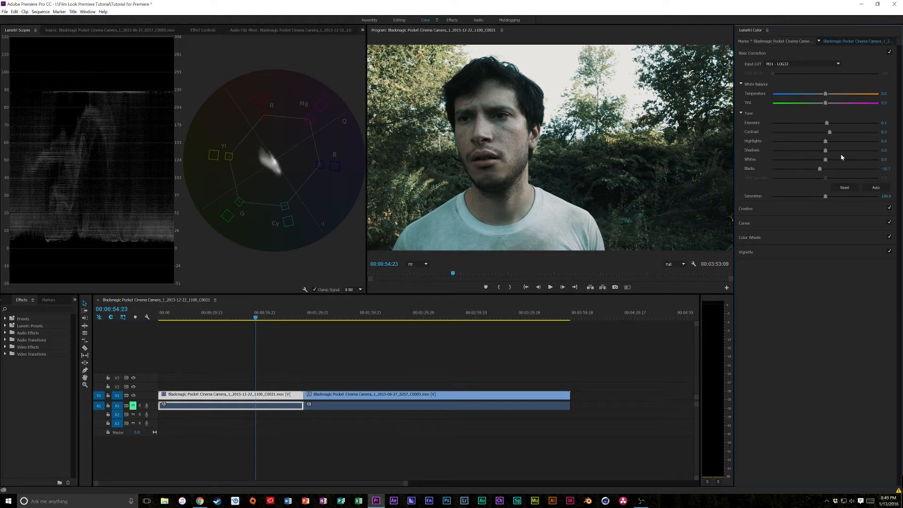
pyautogui.moveTo(825, 159); pyautogui.dragTo(839, 160)
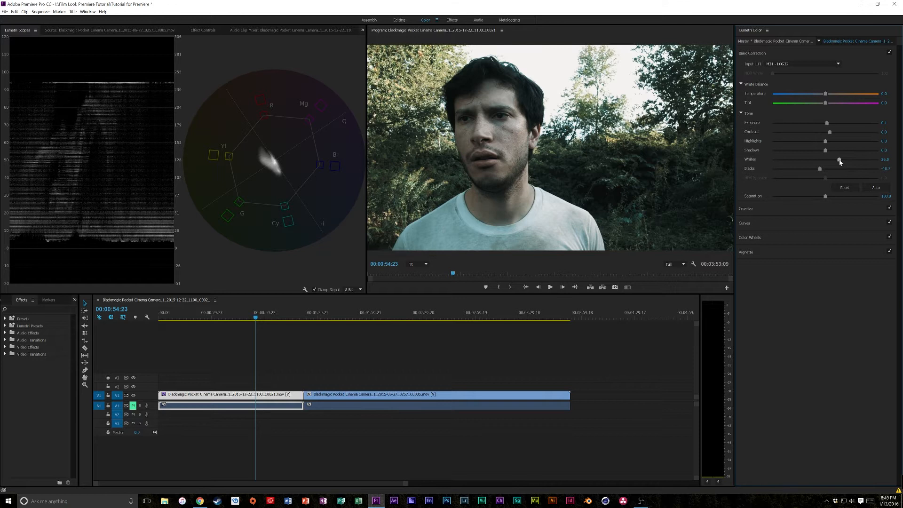
# - Warm the midtones in the Color Wheels and raise the orange skin-tone range on the Hue Saturation Curve
pyautogui.click(781, 215)
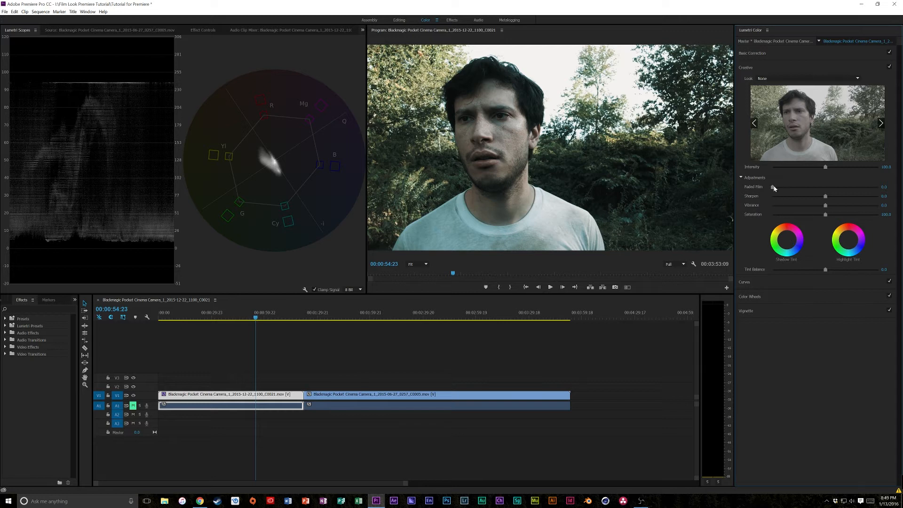
pyautogui.click(770, 297)
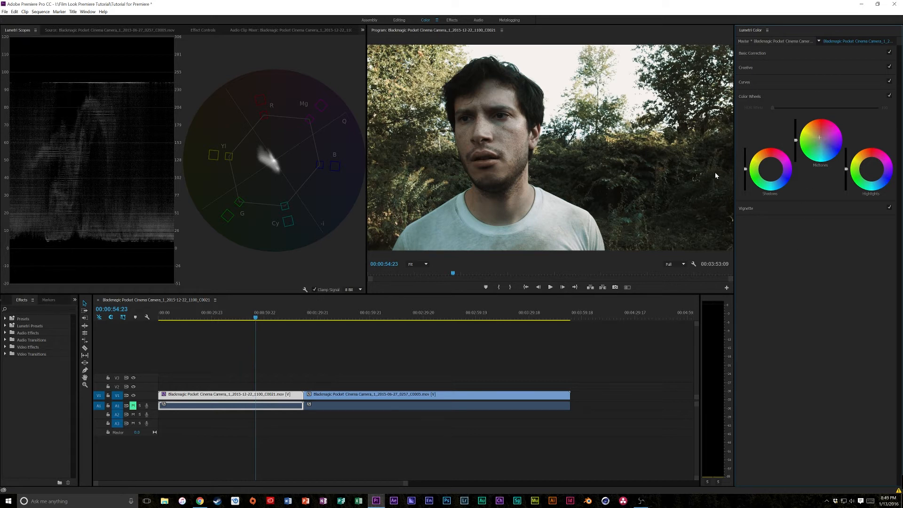
pyautogui.click(771, 84)
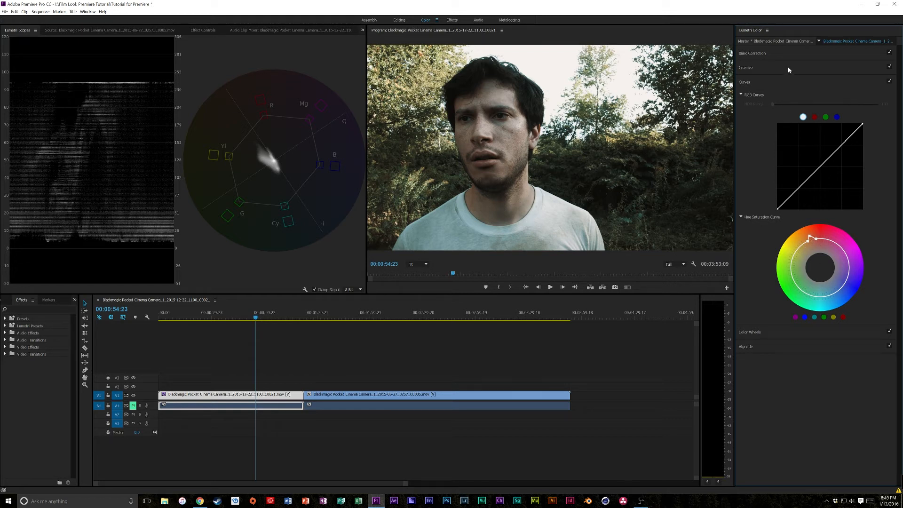
pyautogui.click(782, 55)
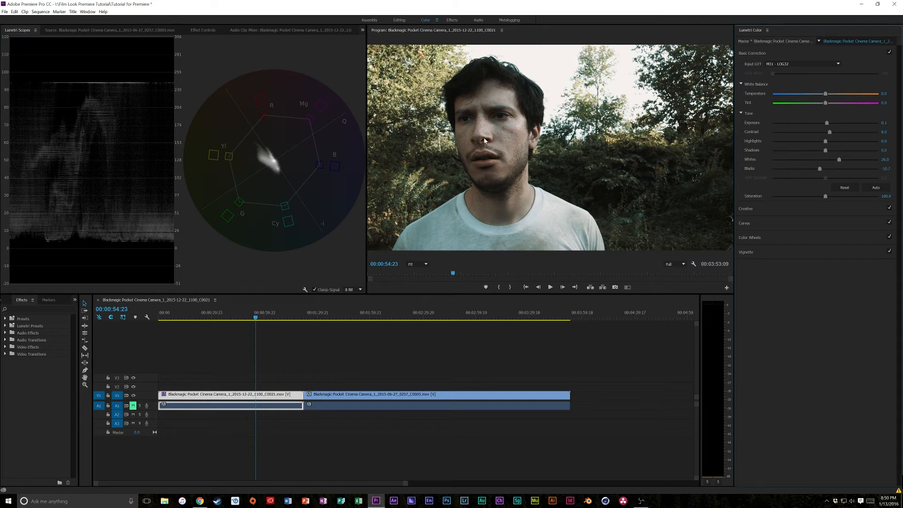
# - Set the clip's input LUT to None and return Exposure, Contrast, Whites and Blacks to 0
pyautogui.moveTo(239, 314); pyautogui.dragTo(271, 313)
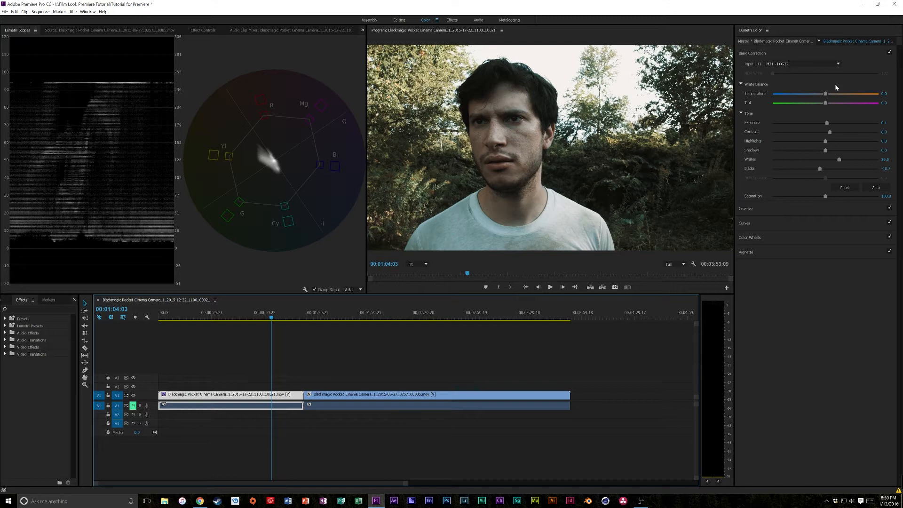
pyautogui.click(802, 63)
pyautogui.click(811, 72)
pyautogui.click(885, 122)
pyautogui.write('0')
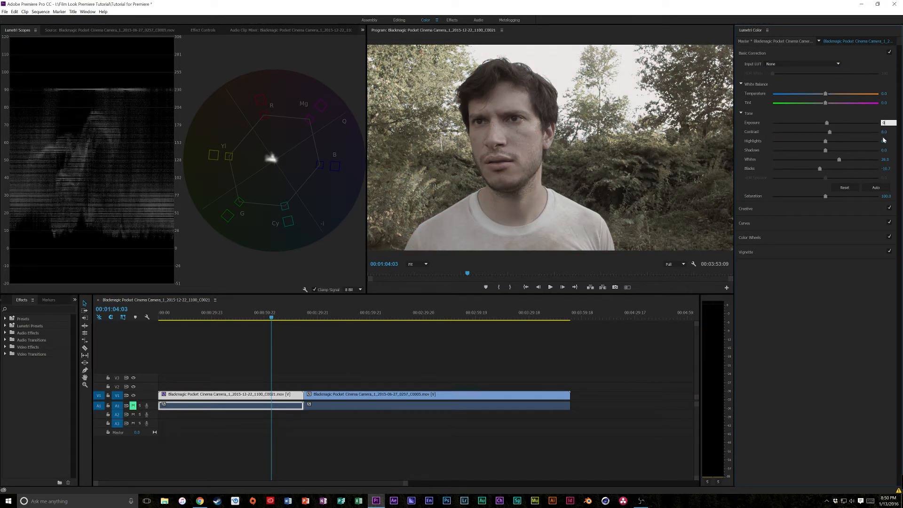
pyautogui.click(884, 132)
pyautogui.write('0')
pyautogui.click(889, 159)
pyautogui.write('0')
pyautogui.click(886, 168)
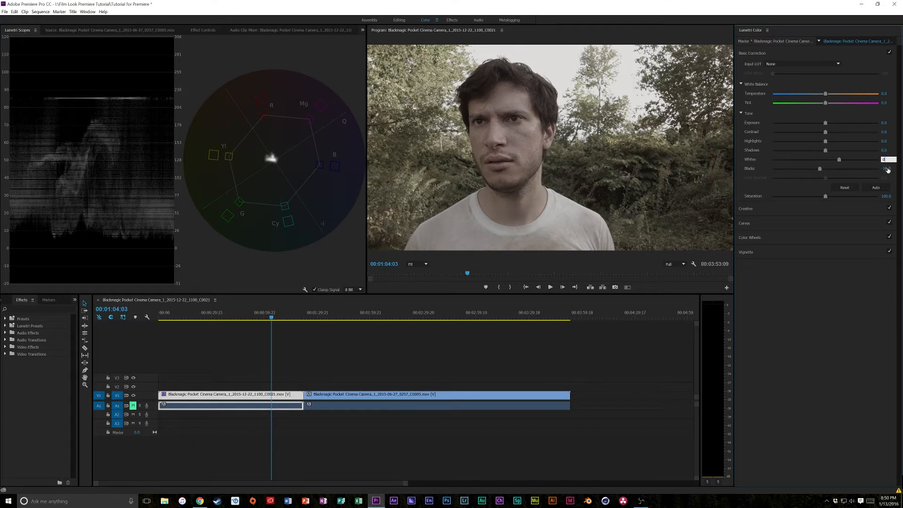
pyautogui.write('0')
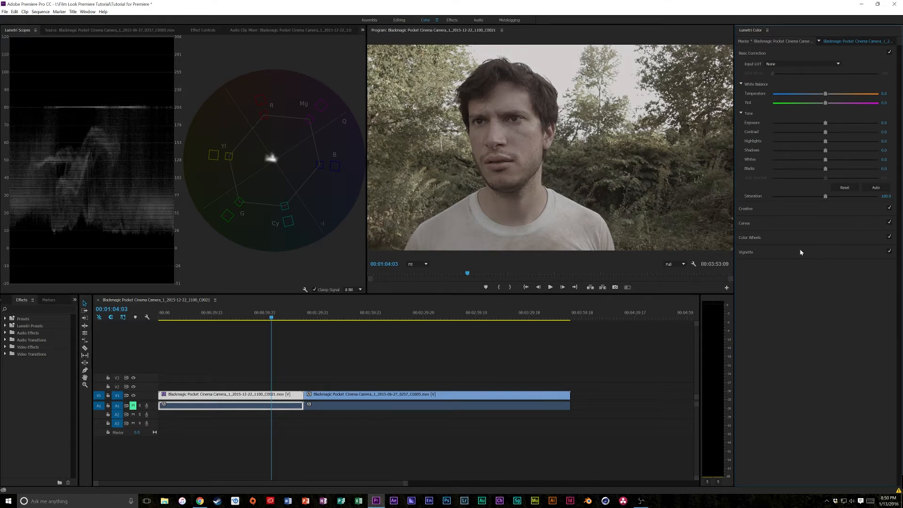
# - Neutralize the Midtones color wheel and return to the Basic Correction settings
pyautogui.click(799, 238)
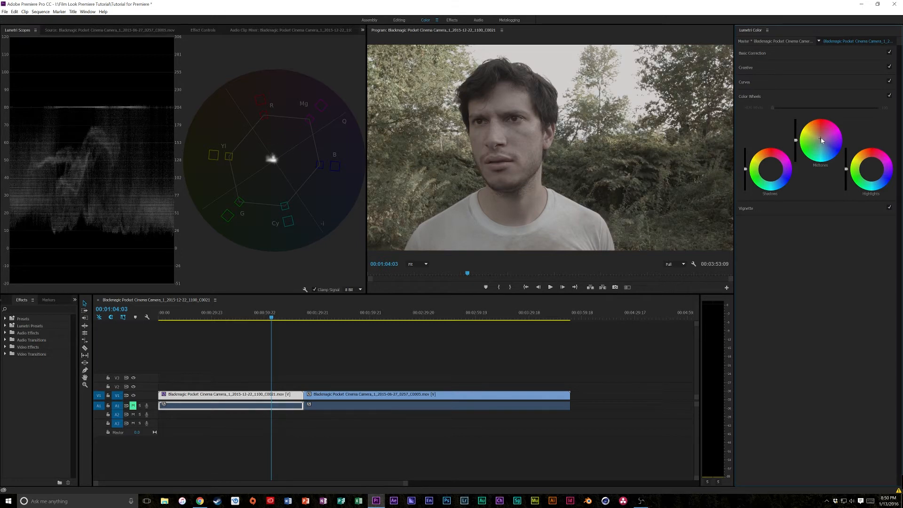
pyautogui.click(846, 55)
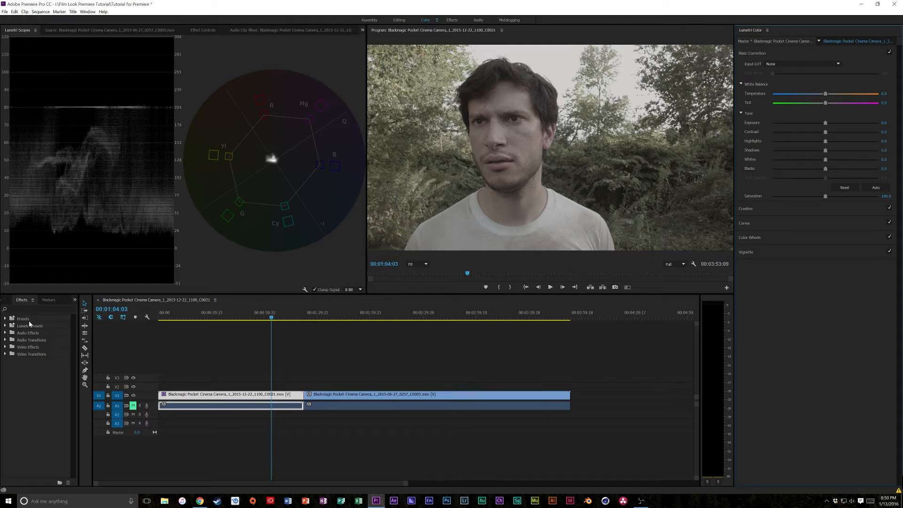
# - Try the Cinematic Lumetri presets 2 Strip, Cinespace 100, Cinespace 100 Faded Film and Cinespace 50 on the first clip, undoing each one
pyautogui.click(6, 326)
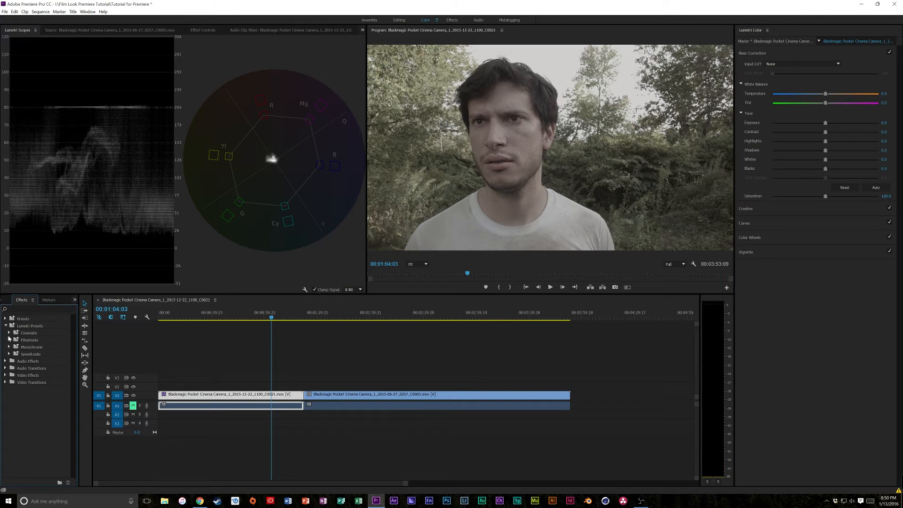
pyautogui.click(9, 333)
pyautogui.click(10, 389)
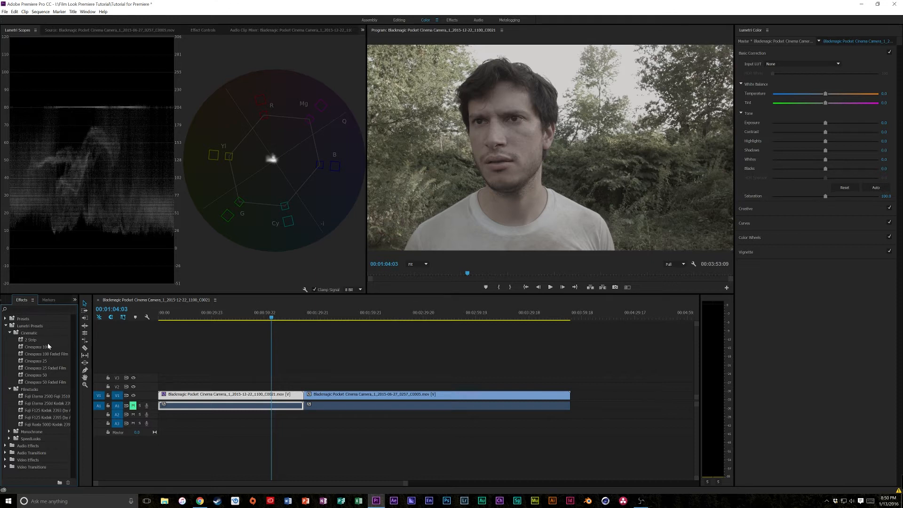
pyautogui.moveTo(29, 340); pyautogui.dragTo(194, 395)
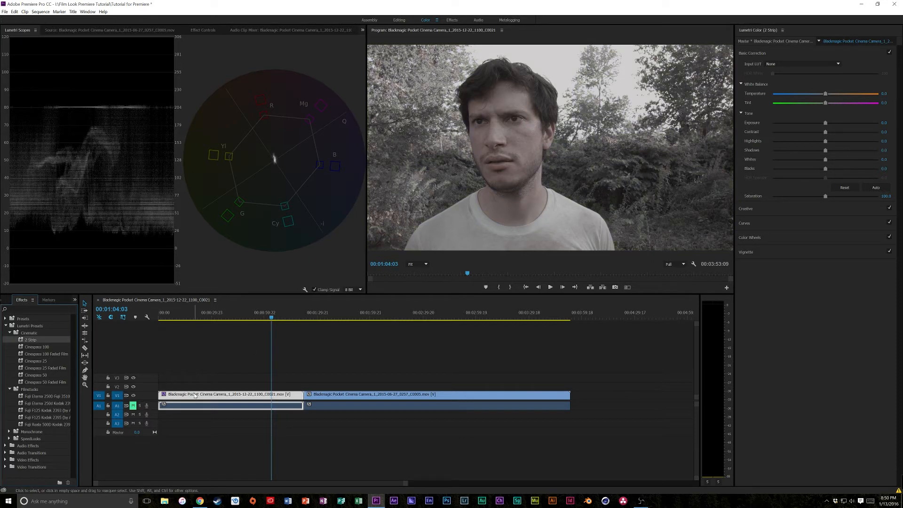
pyautogui.hotkey('ctrl', 'z')
pyautogui.moveTo(39, 350); pyautogui.dragTo(189, 399)
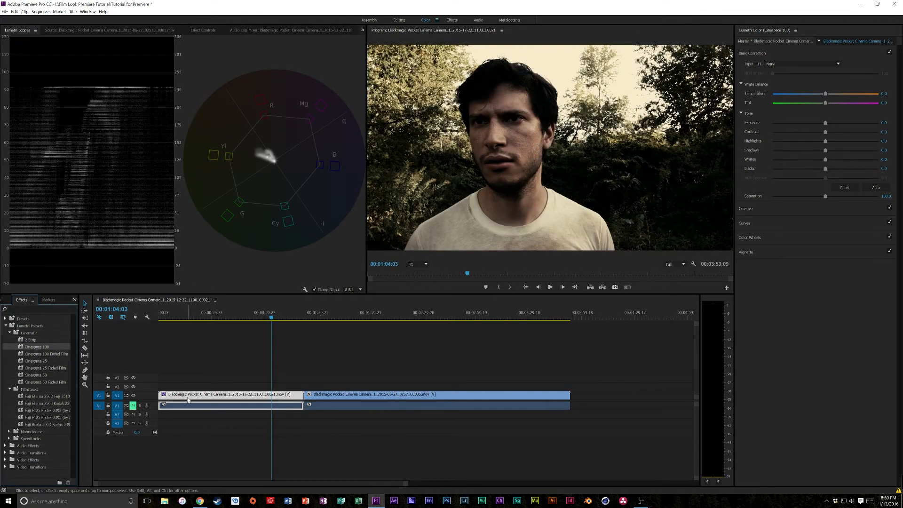
pyautogui.hotkey('ctrl', 'z')
pyautogui.moveTo(41, 354); pyautogui.dragTo(171, 396)
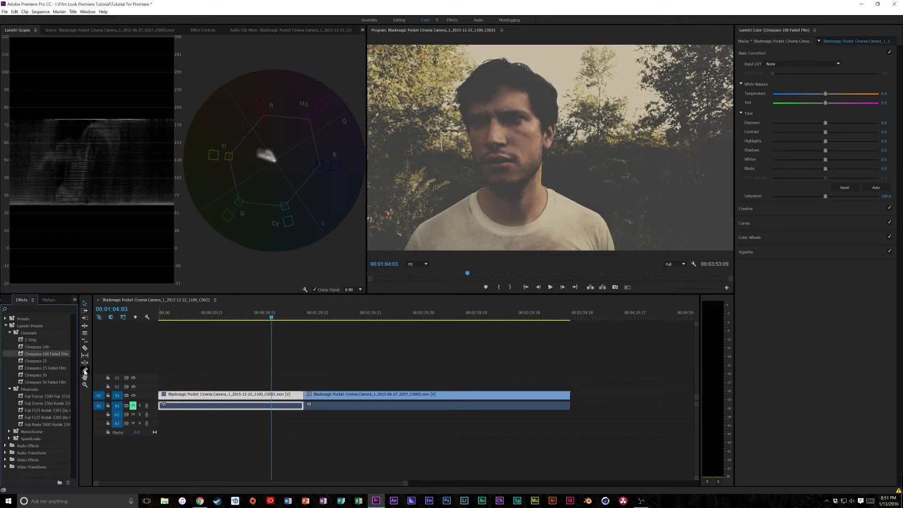
pyautogui.hotkey('ctrl', 'z')
pyautogui.moveTo(41, 375); pyautogui.dragTo(189, 396)
pyautogui.hotkey('ctrl', 'z')
# - Try each of the five Fuji presets from the Filmstocks folder on the first clip, undoing each one before the next
pyautogui.moveTo(44, 399); pyautogui.dragTo(187, 399)
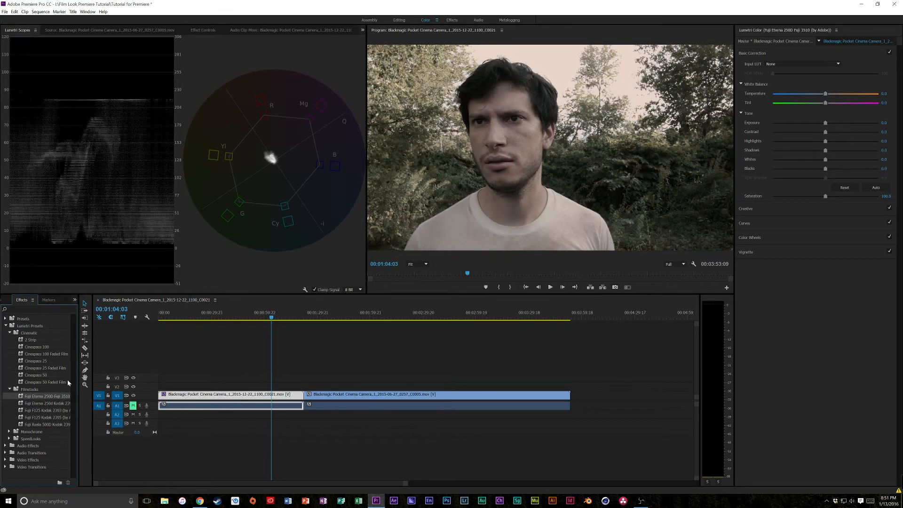
pyautogui.hotkey('ctrl', 'z')
pyautogui.moveTo(47, 403); pyautogui.dragTo(177, 400)
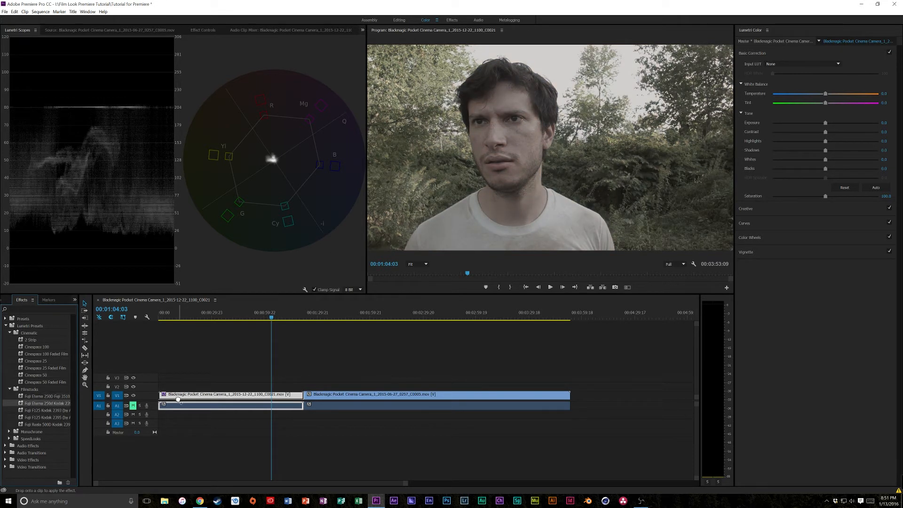
pyautogui.hotkey('ctrl', 'z')
pyautogui.moveTo(49, 411); pyautogui.dragTo(187, 400)
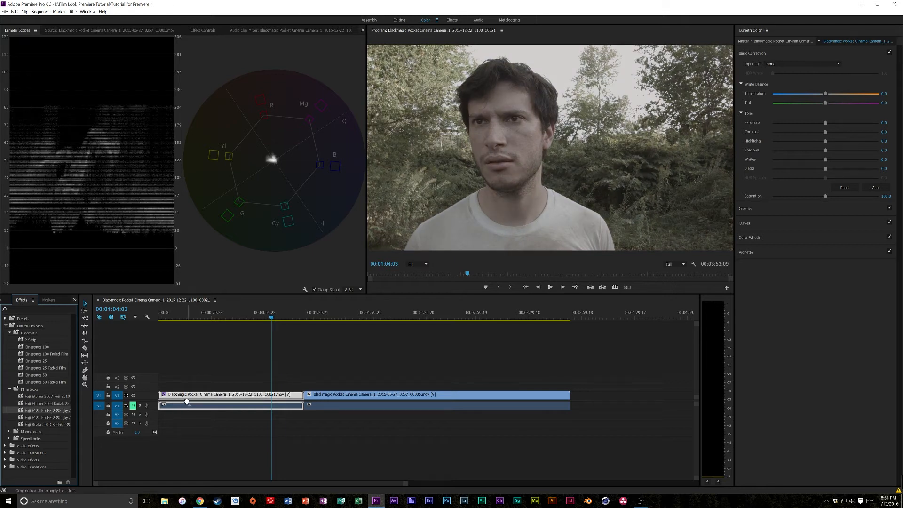
pyautogui.hotkey('ctrl', 'z')
pyautogui.moveTo(51, 417); pyautogui.dragTo(183, 399)
pyautogui.hotkey('ctrl', 'z')
pyautogui.moveTo(57, 424); pyautogui.dragTo(208, 400)
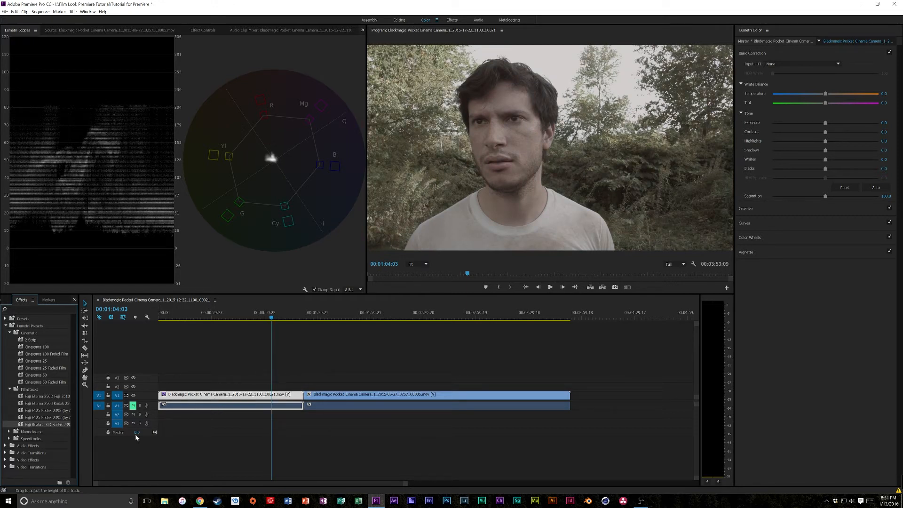
# - Look through the SpeedLooks preset folder and collapse the Lumetri Presets
pyautogui.click(10, 389)
pyautogui.click(9, 333)
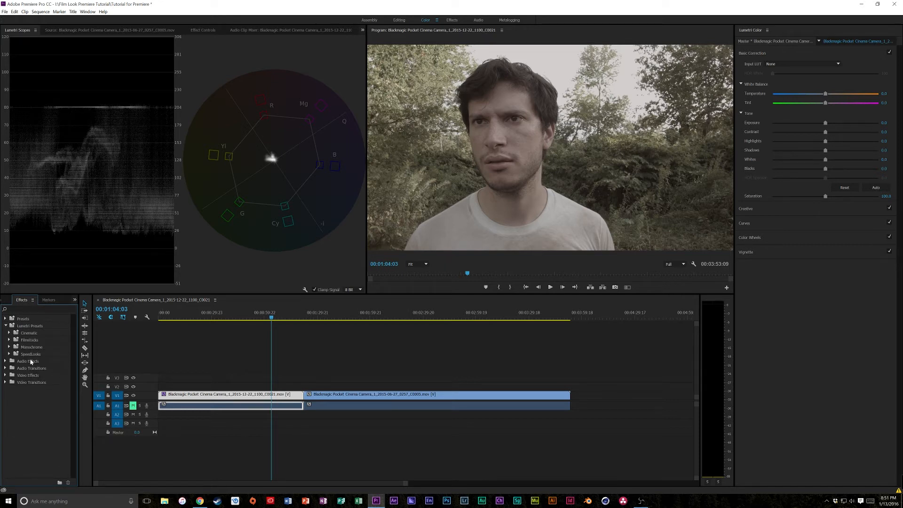
pyautogui.click(10, 355)
pyautogui.click(13, 361)
pyautogui.click(6, 326)
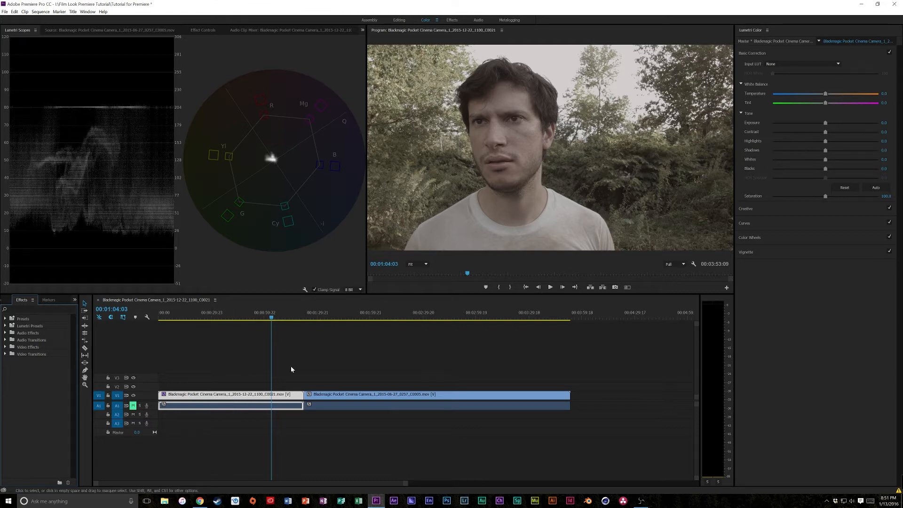
# - Compare the clip with Basic Correction off and on, and bring the Midtones color wheel back to neutral
pyautogui.click(890, 52)
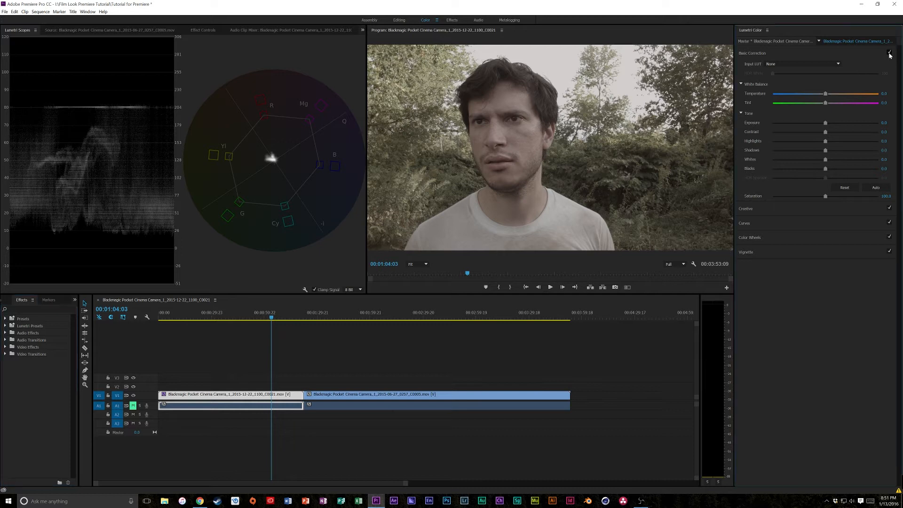
pyautogui.click(889, 52)
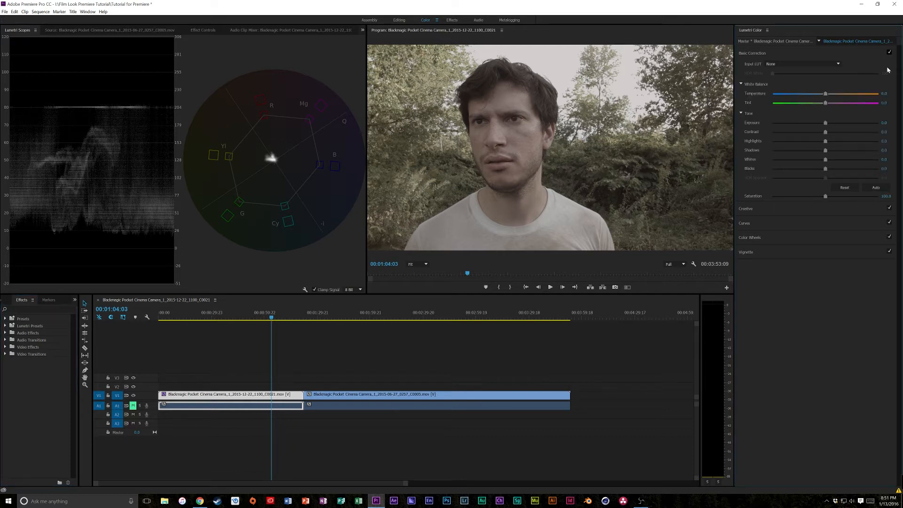
pyautogui.click(883, 237)
pyautogui.moveTo(819, 137); pyautogui.dragTo(820, 138)
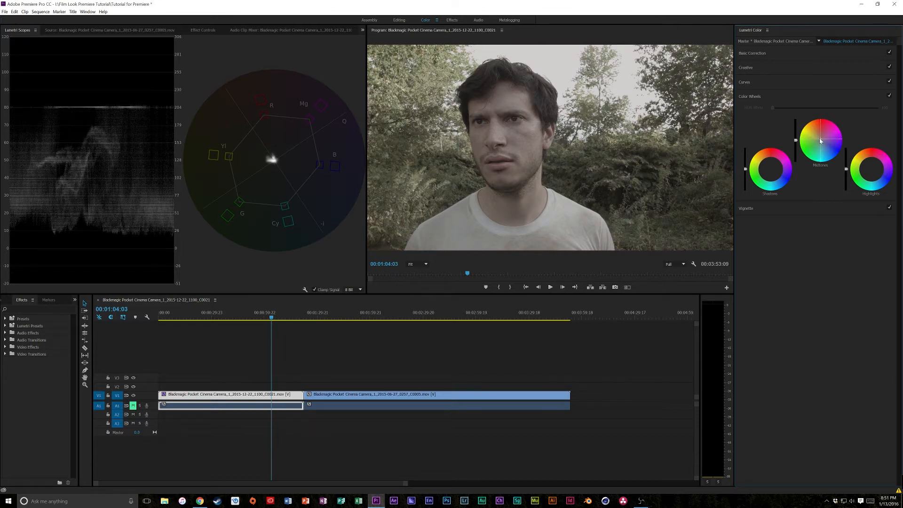
pyautogui.click(795, 52)
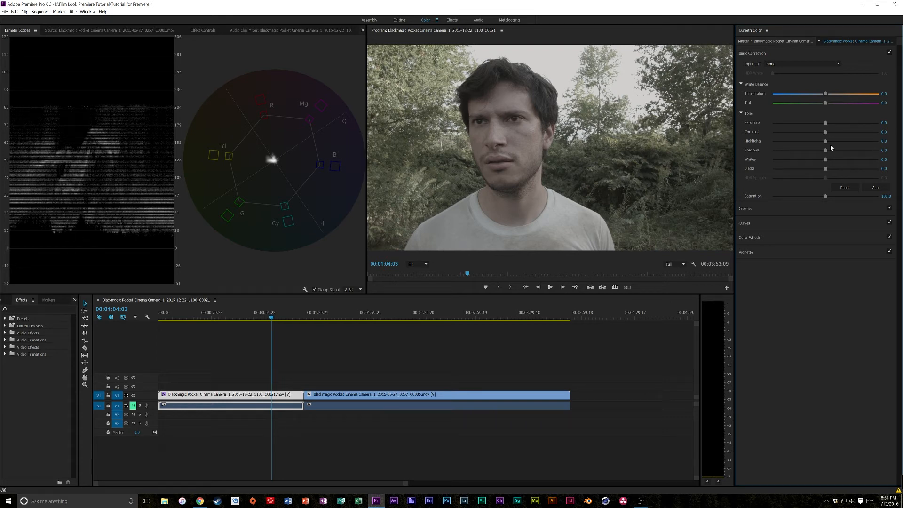
# - Grade the clip in Basic Correction with Contrast 84, Whites 38, Blacks -11.3 and Saturation 168.7
pyautogui.moveTo(826, 132); pyautogui.dragTo(871, 137)
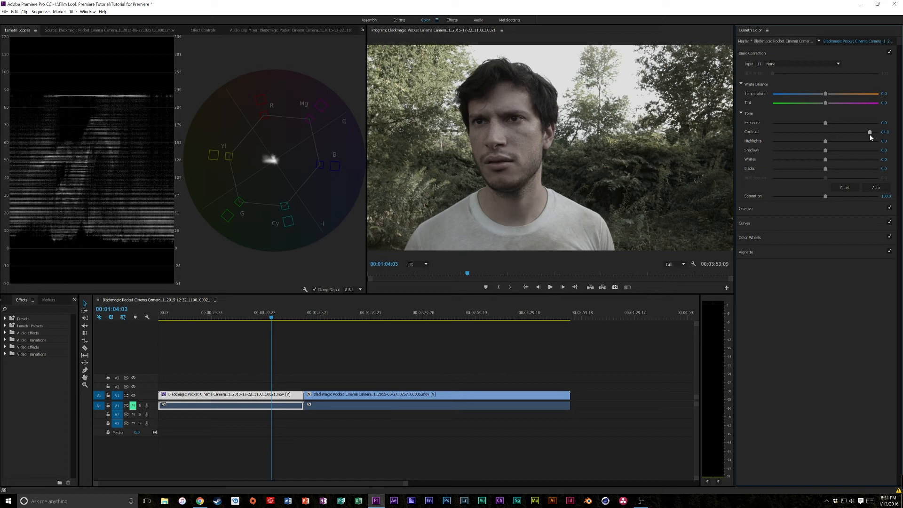
pyautogui.moveTo(826, 160); pyautogui.dragTo(845, 160)
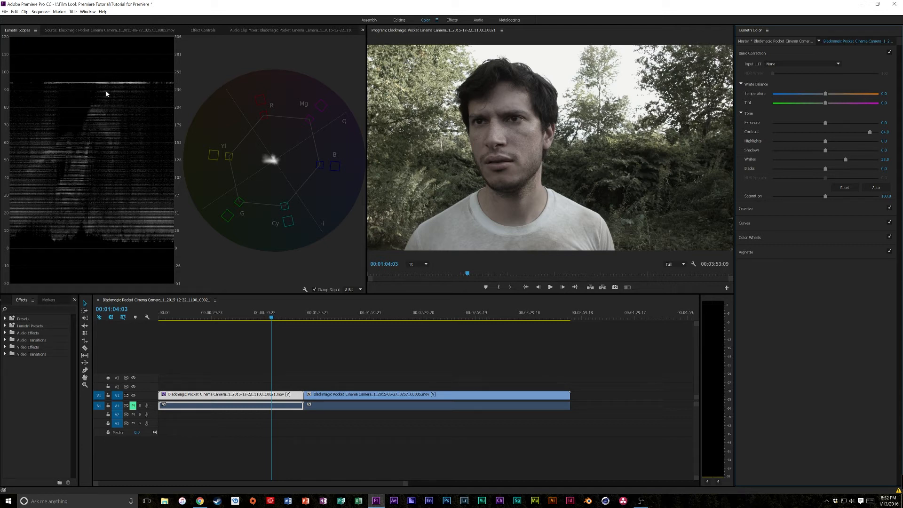
pyautogui.moveTo(825, 168); pyautogui.dragTo(820, 171)
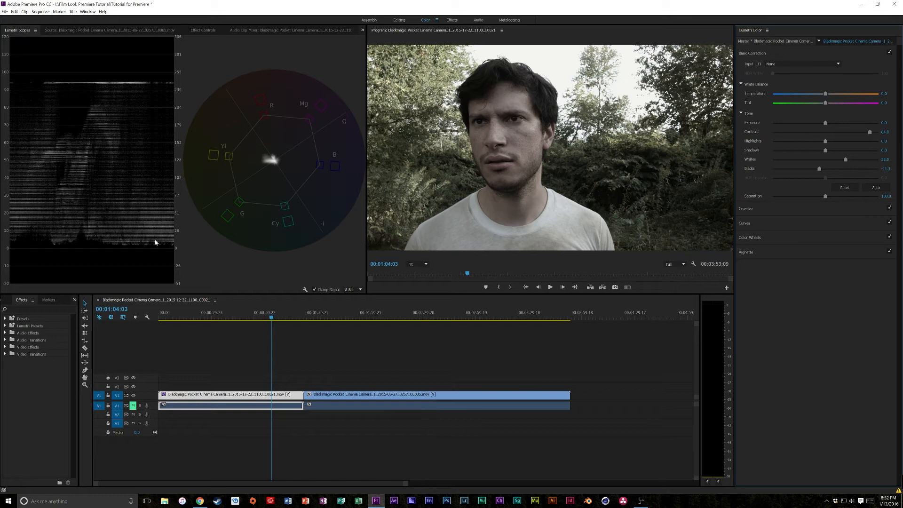
pyautogui.moveTo(855, 197); pyautogui.dragTo(862, 199)
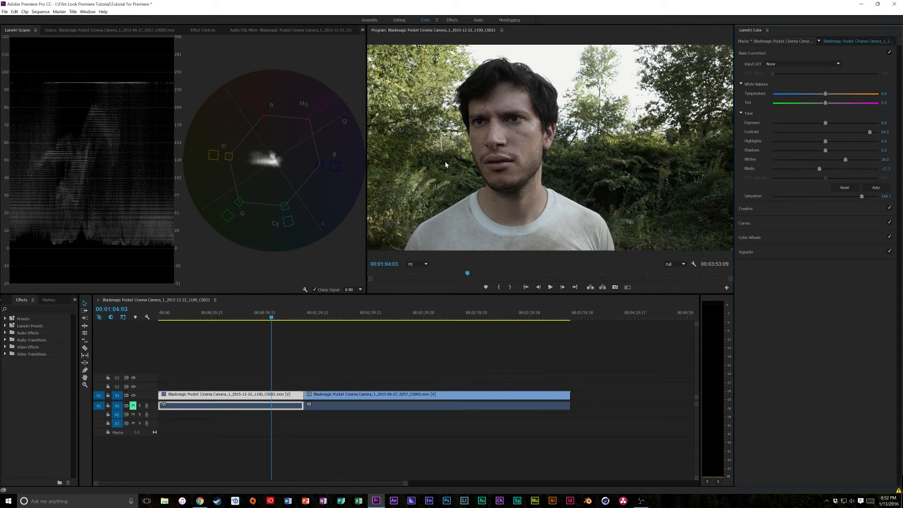
# - Set Sharpen to 32 in the clip's Creative adjustments
pyautogui.click(800, 210)
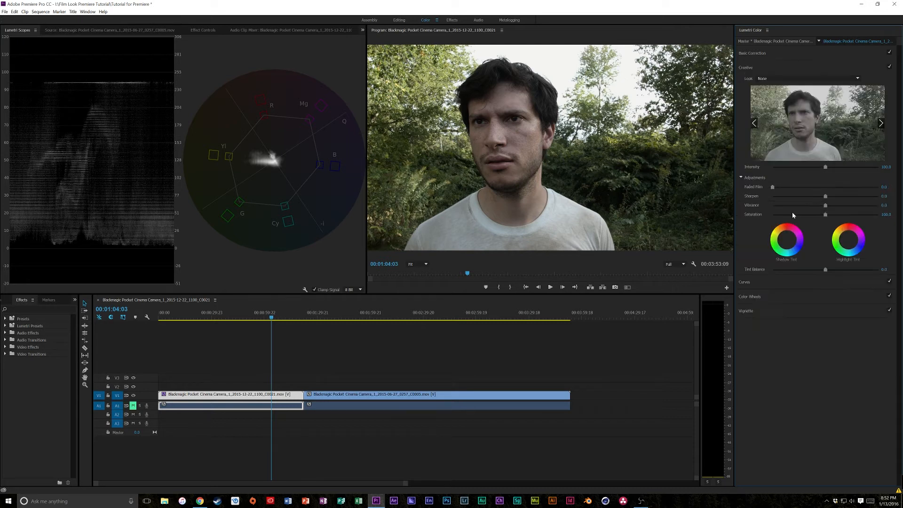
pyautogui.moveTo(829, 196); pyautogui.dragTo(843, 197)
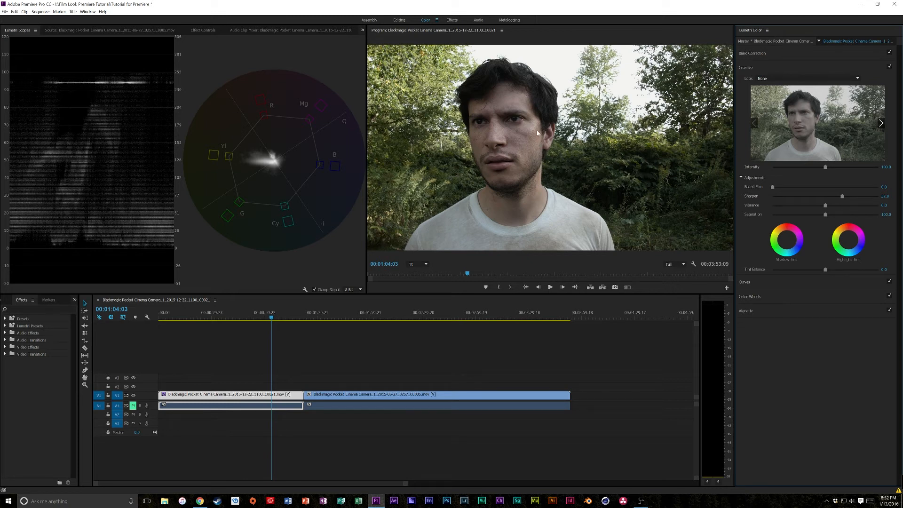
# - Reduce Sharpen to about 6.7 in the Creative adjustments and raise the orange hues on the Hue Saturation Curve
pyautogui.moveTo(806, 197); pyautogui.dragTo(829, 205)
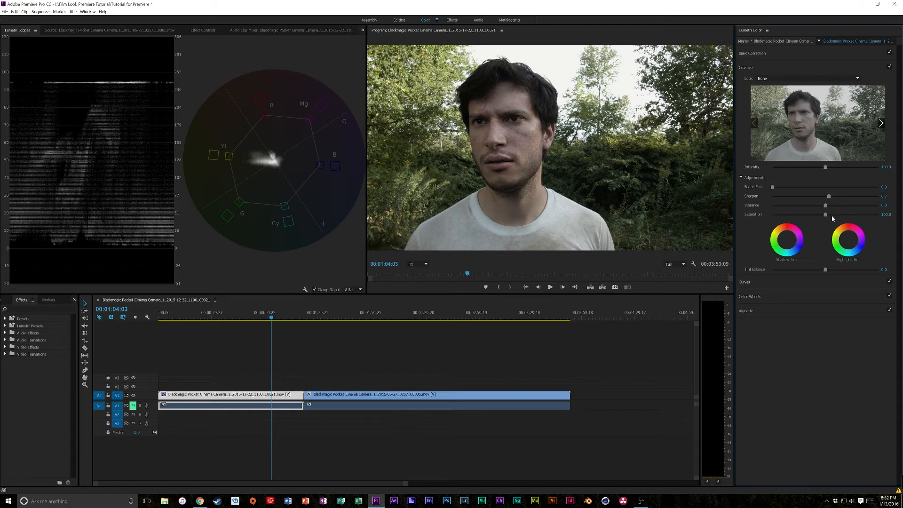
pyautogui.click(783, 286)
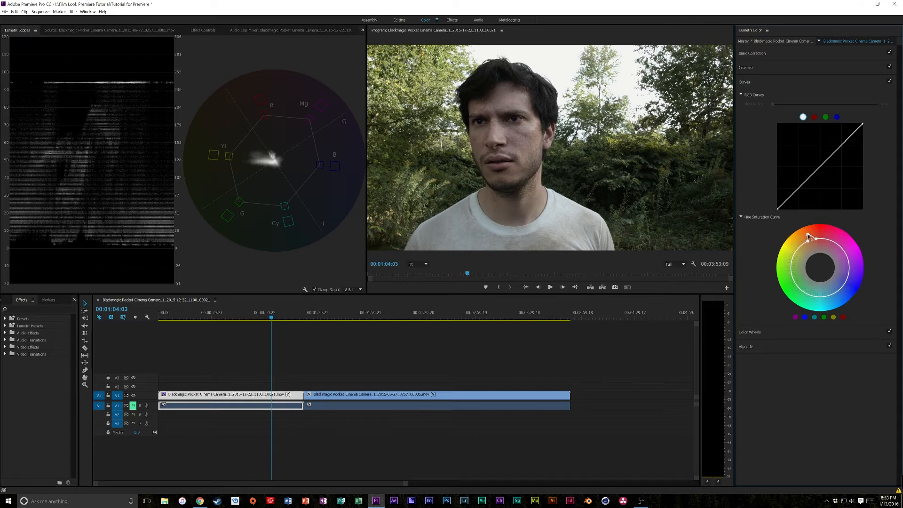
pyautogui.moveTo(808, 241); pyautogui.dragTo(807, 244)
pyautogui.moveTo(808, 244); pyautogui.dragTo(806, 243)
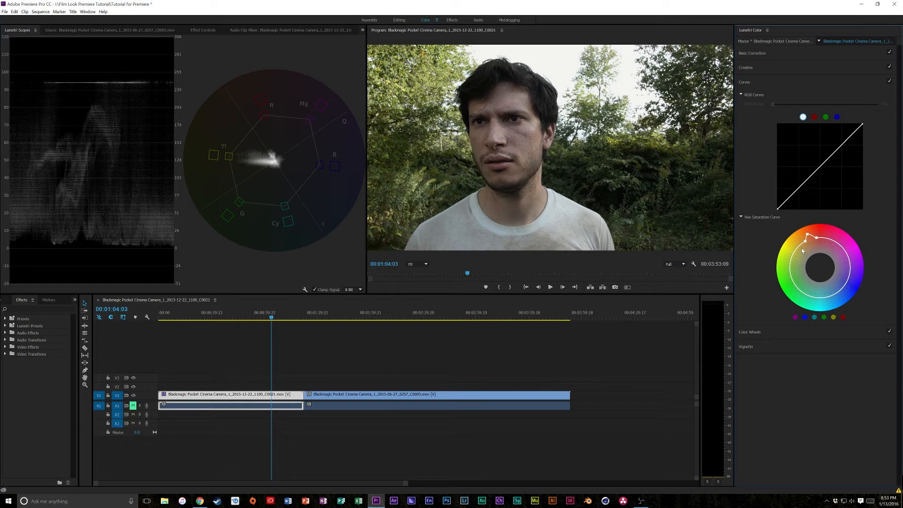
pyautogui.moveTo(803, 242); pyautogui.dragTo(804, 239)
# - Shift the Shadows and Midtones color wheels slightly toward yellow-orange and set the Vignette Amount to 0.1
pyautogui.click(762, 332)
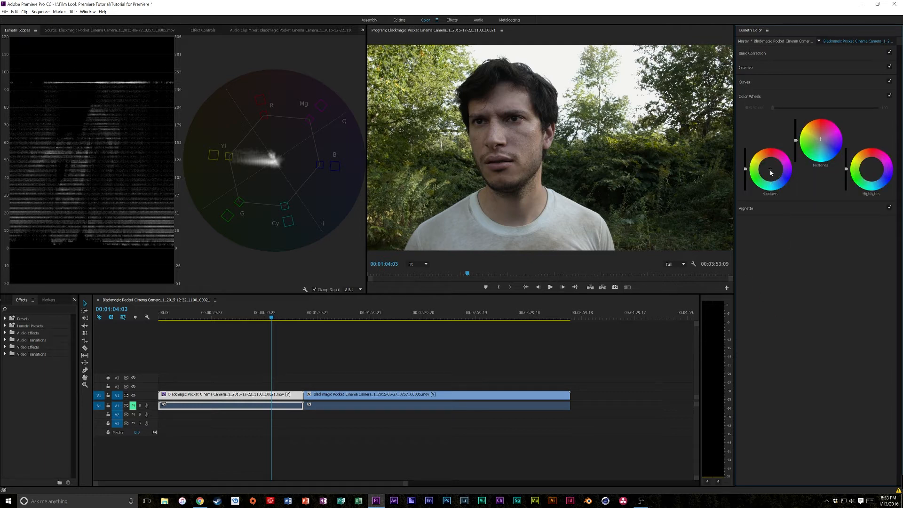
pyautogui.moveTo(771, 170); pyautogui.dragTo(770, 168)
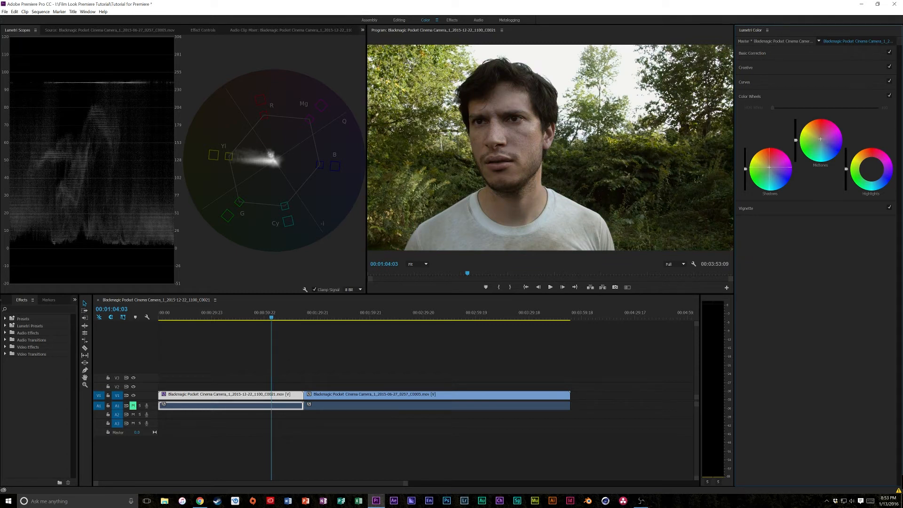
pyautogui.moveTo(770, 168); pyautogui.dragTo(769, 168)
pyautogui.moveTo(819, 136); pyautogui.dragTo(818, 136)
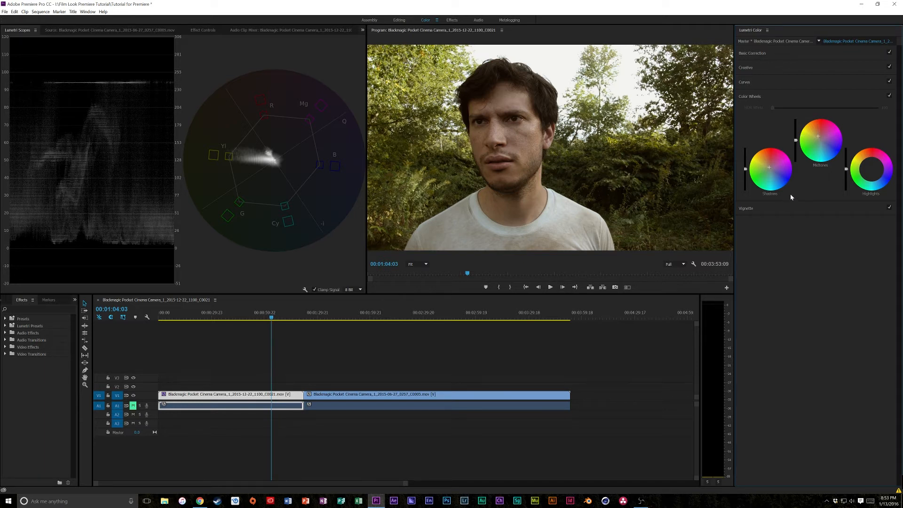
pyautogui.click(784, 211)
pyautogui.moveTo(826, 122)
pyautogui.mouseDown()
pyautogui.moveTo(812, 123)
pyautogui.moveTo(826, 123)
pyautogui.mouseUp()
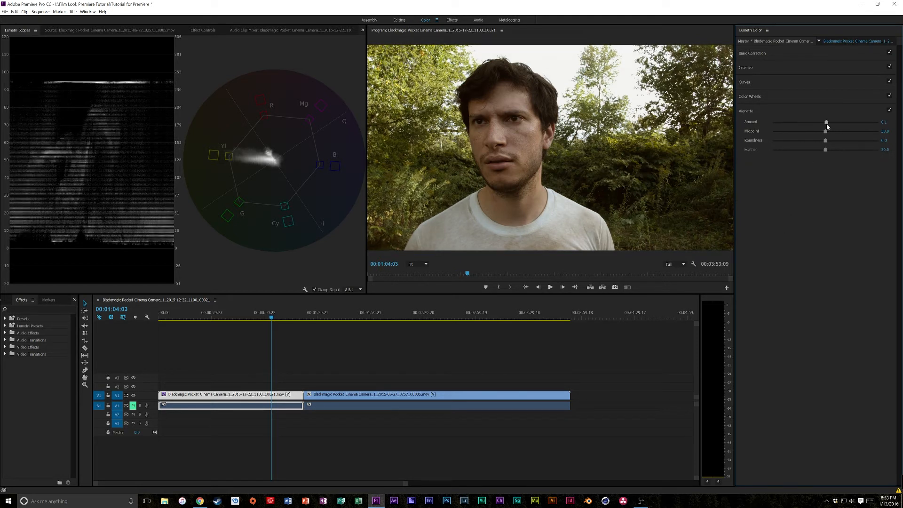
# - Set Contrast to 94 and Highlights to -10 in the clip's Basic Correction
pyautogui.click(801, 53)
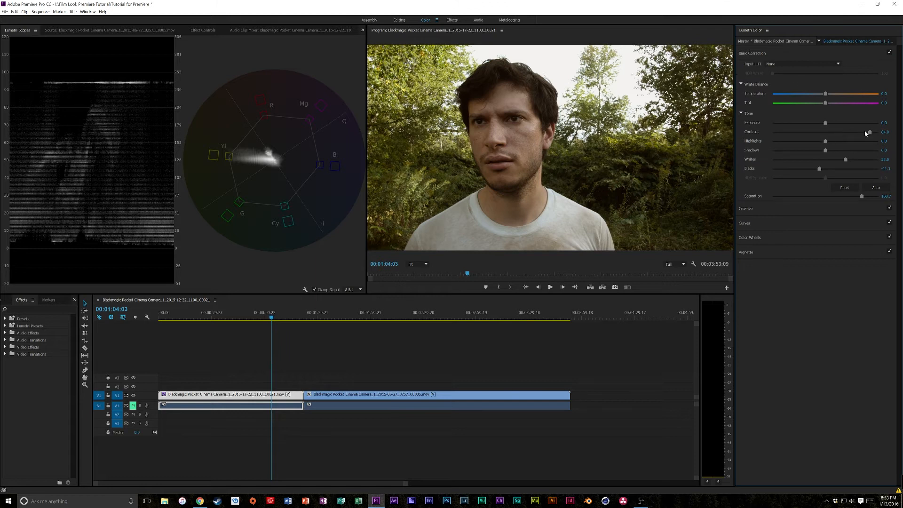
pyautogui.moveTo(876, 133); pyautogui.dragTo(876, 133)
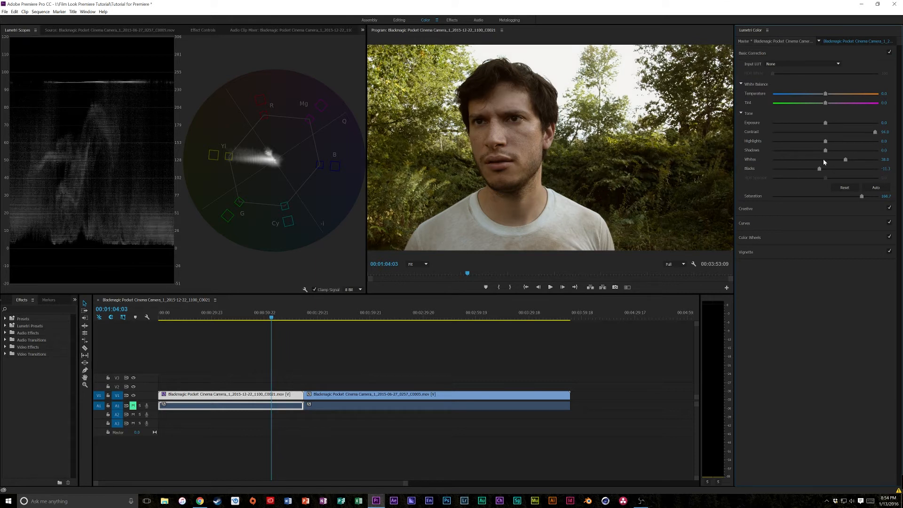
pyautogui.moveTo(825, 143); pyautogui.dragTo(821, 142)
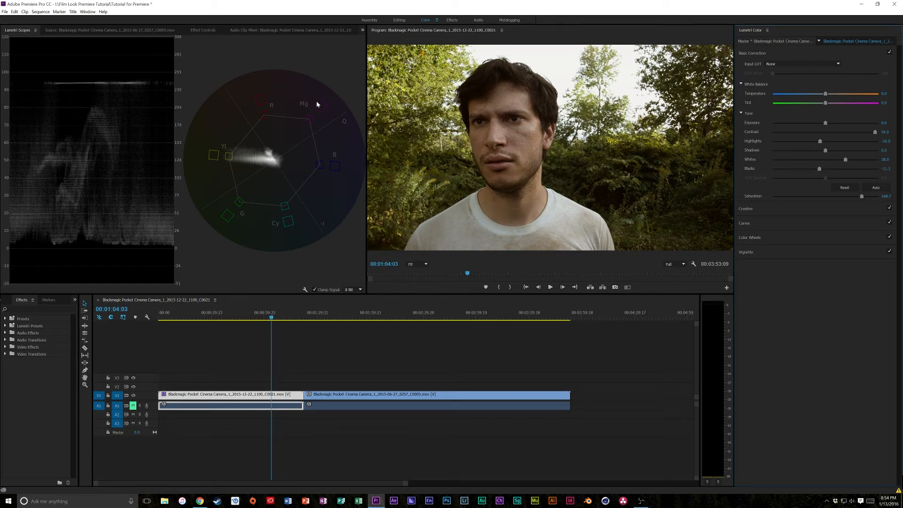
# - Import the 2.35 Anamorphic overlay from the Aspect ratio overlays download folder and place it on track V3 at the playhead
pyautogui.click(398, 21)
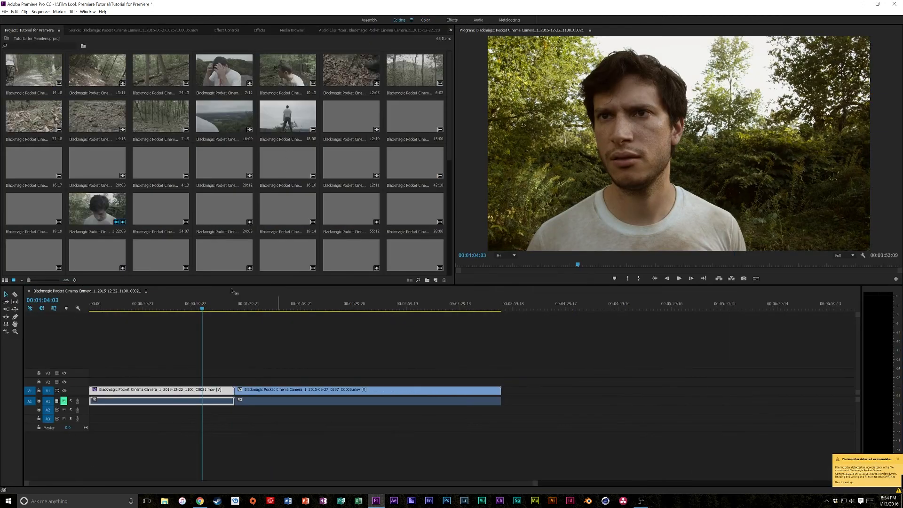
pyautogui.scroll(-5, 197, 169)
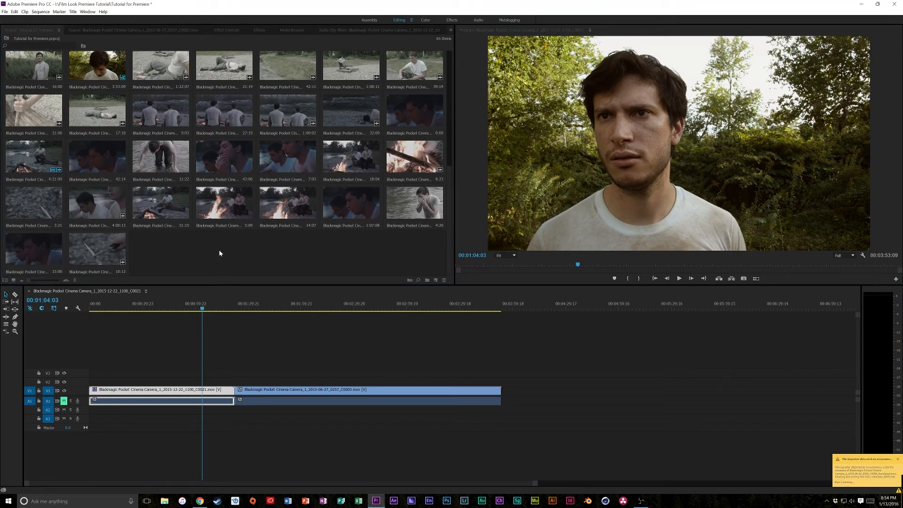
pyautogui.doubleClick(220, 253)
pyautogui.click(27, 193)
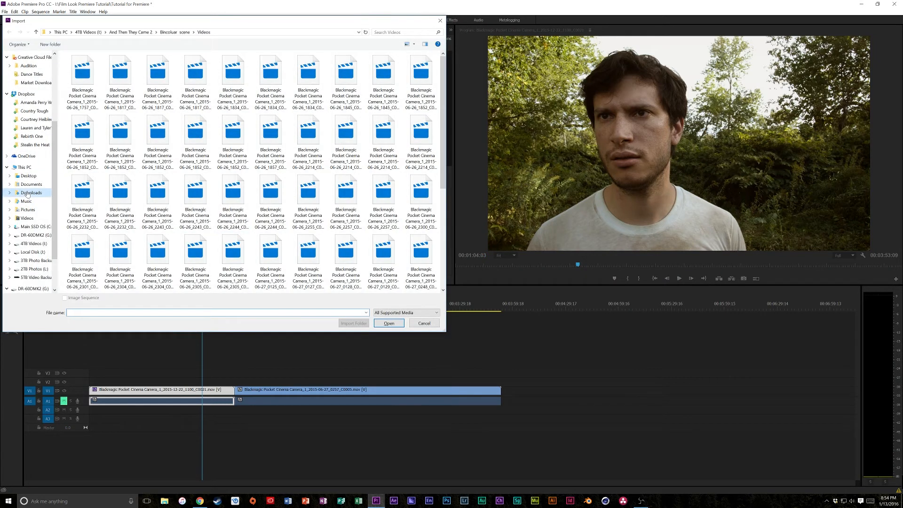
pyautogui.doubleClick(91, 66)
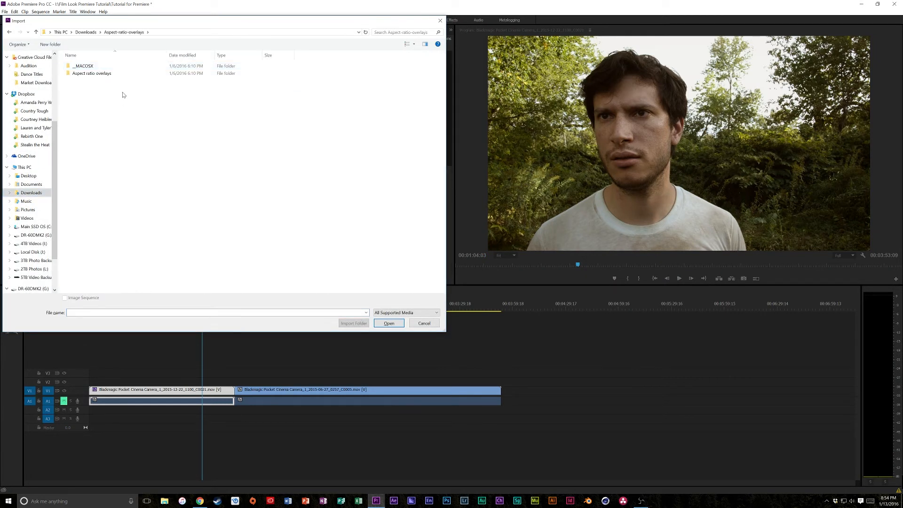
pyautogui.doubleClick(105, 74)
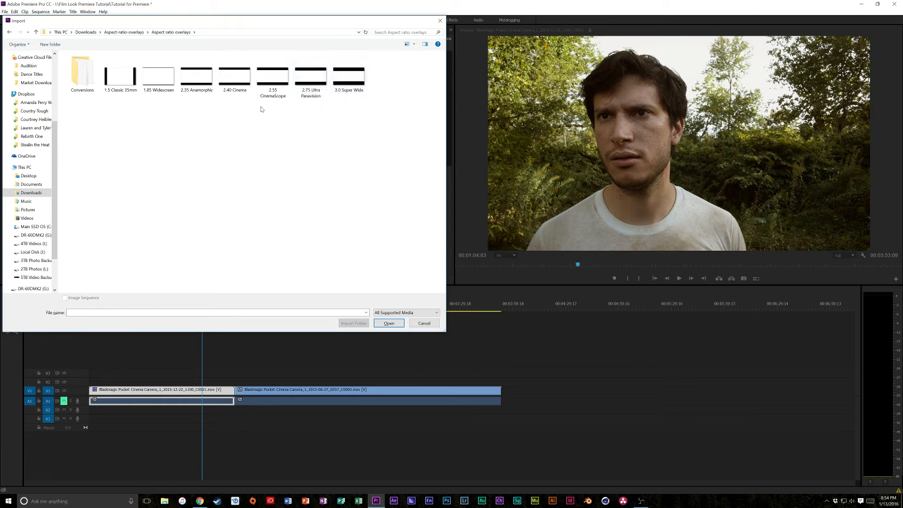
pyautogui.click(203, 80)
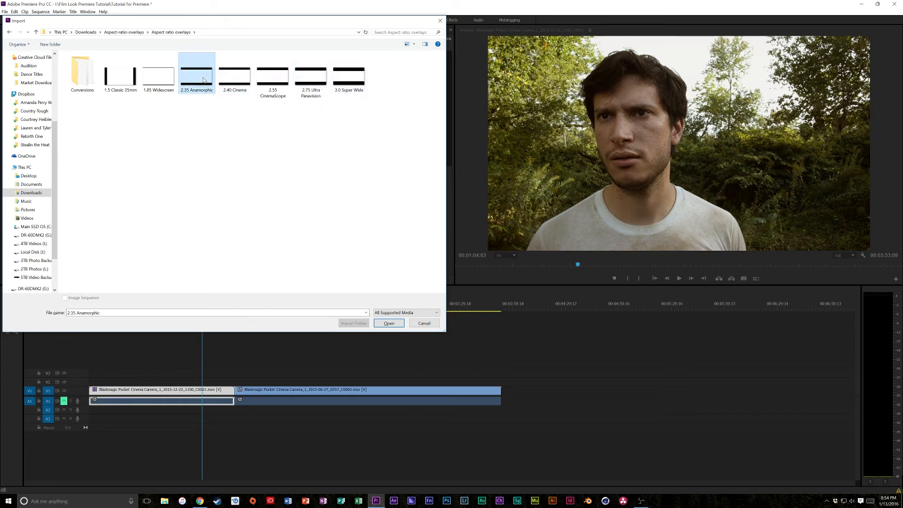
pyautogui.doubleClick(204, 80)
pyautogui.moveTo(178, 255); pyautogui.dragTo(203, 374)
pyautogui.press('space')
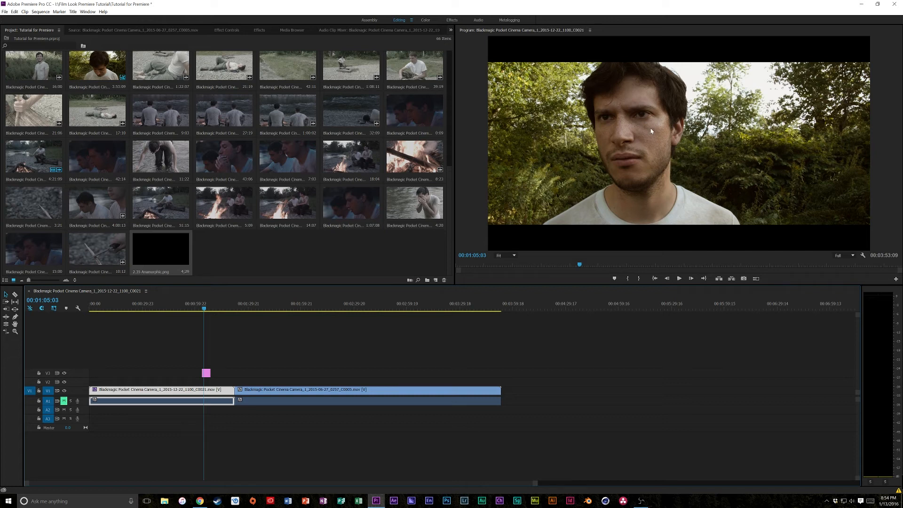
# - Move the playhead to the campfire clip and set the still-selected first clip's Input LUT to M31 - LOG32 in the Color workspace
pyautogui.moveTo(220, 306); pyautogui.dragTo(276, 306)
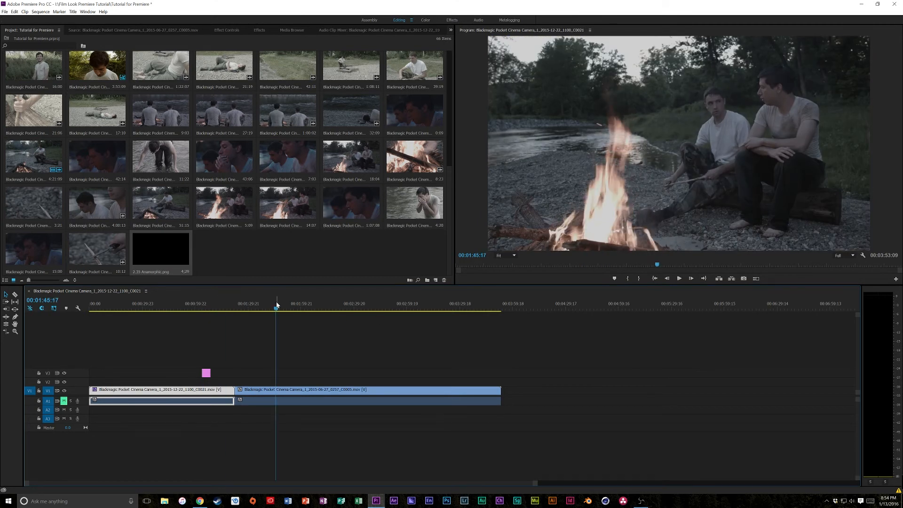
pyautogui.click(452, 20)
pyautogui.click(427, 20)
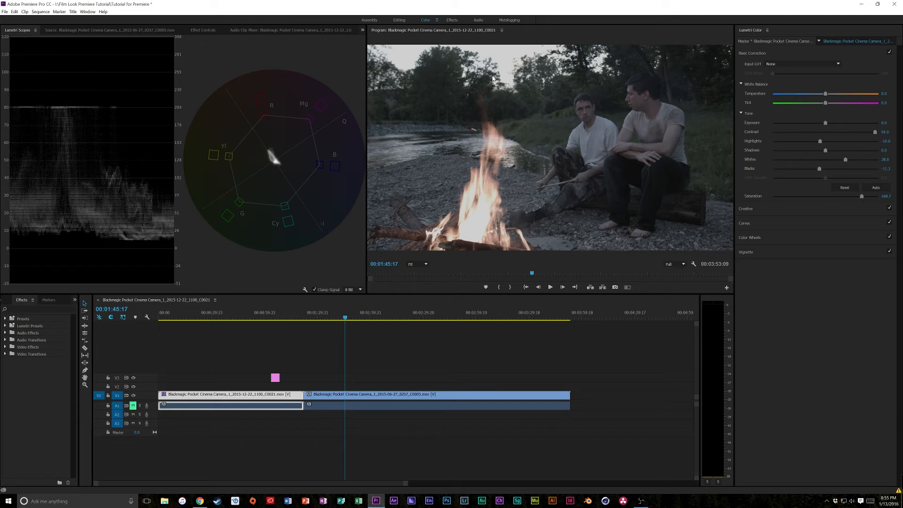
pyautogui.click(770, 64)
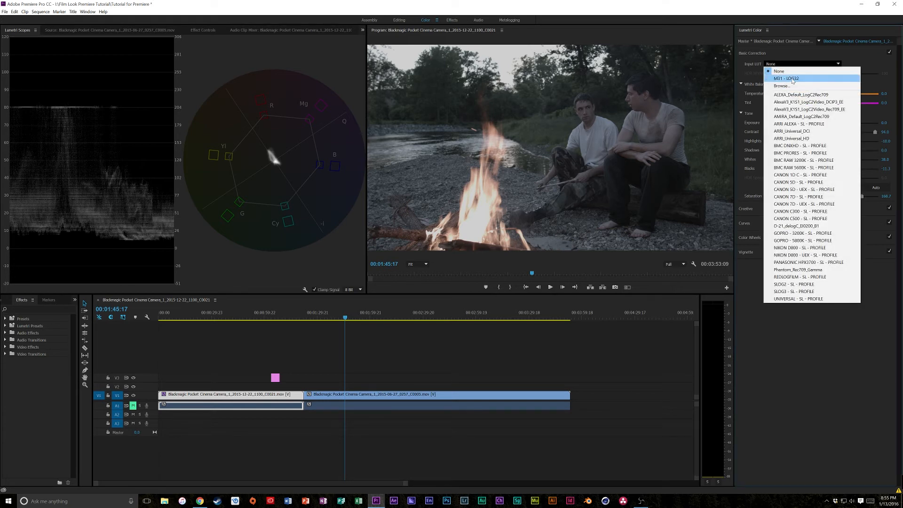
pyautogui.click(793, 79)
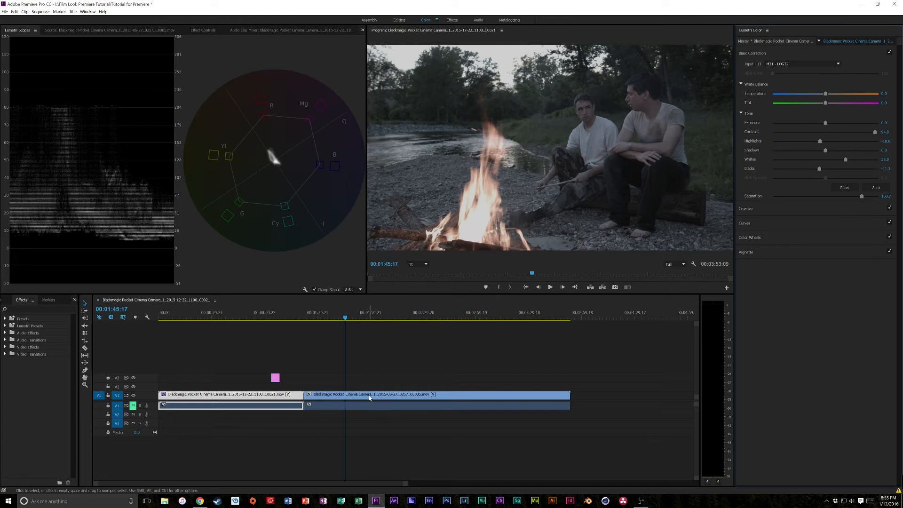
# - Select the campfire clip and load M31 - LOG32.cube from the OSIRIS LUTs folder as its Input LUT
pyautogui.click(505, 395)
pyautogui.click(781, 64)
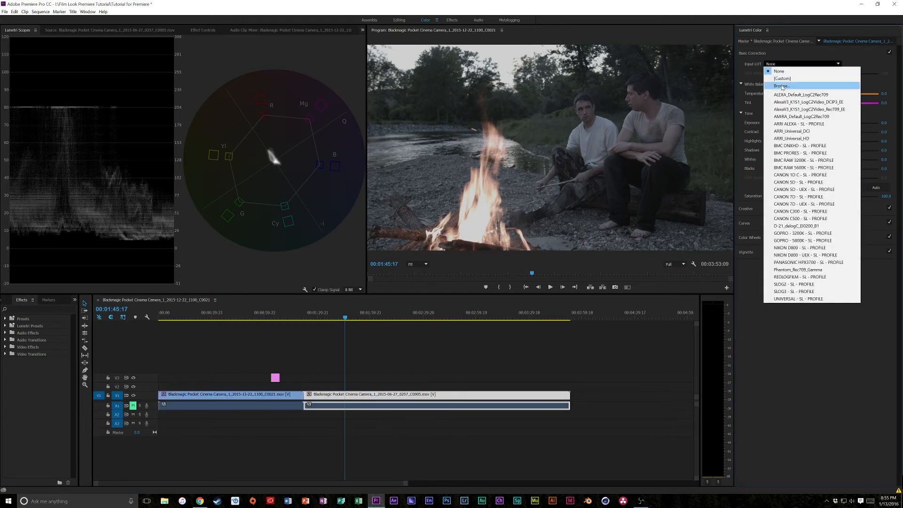
pyautogui.click(782, 86)
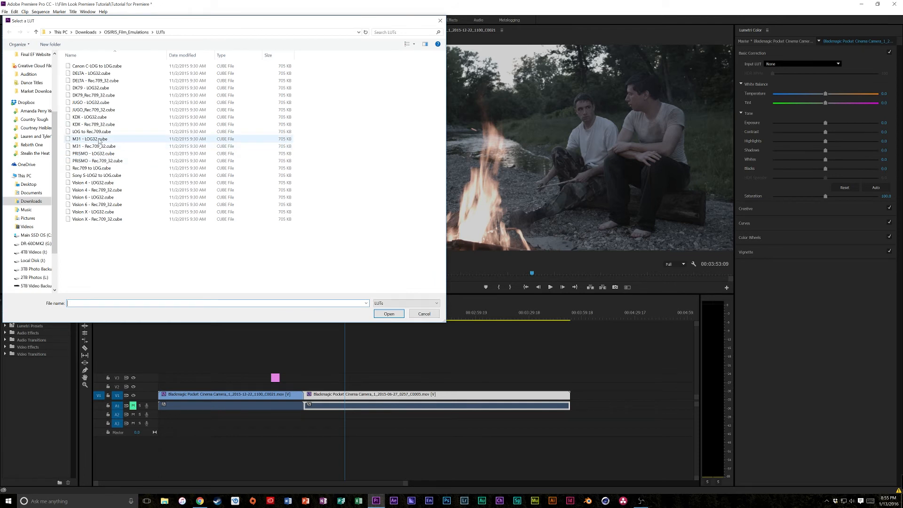
pyautogui.click(107, 139)
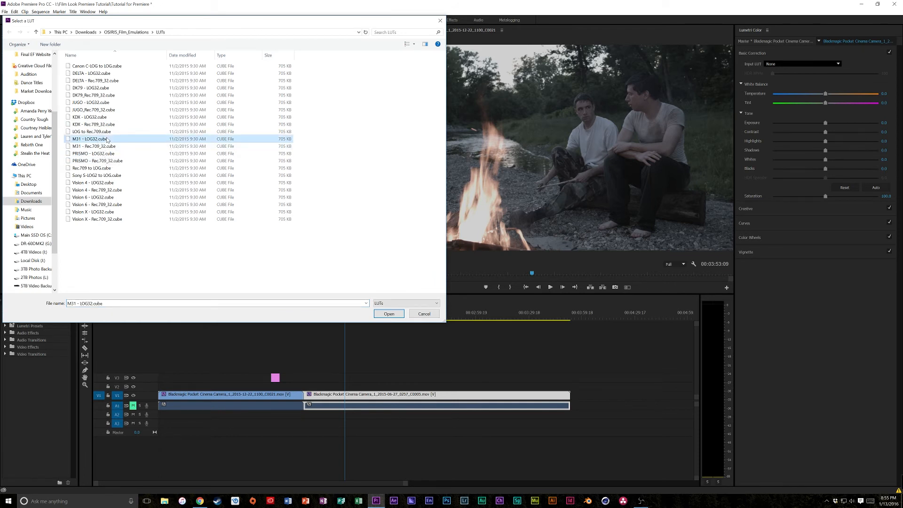
pyautogui.doubleClick(107, 139)
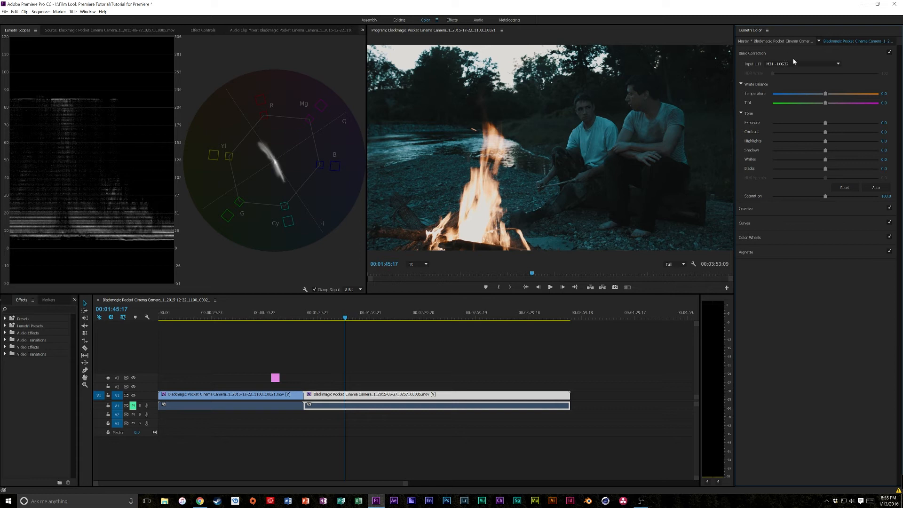
# - Try an Exposure change on the campfire clip, restore it to 0, and lower the Creative Intensity to about 52
pyautogui.moveTo(836, 123); pyautogui.dragTo(827, 124)
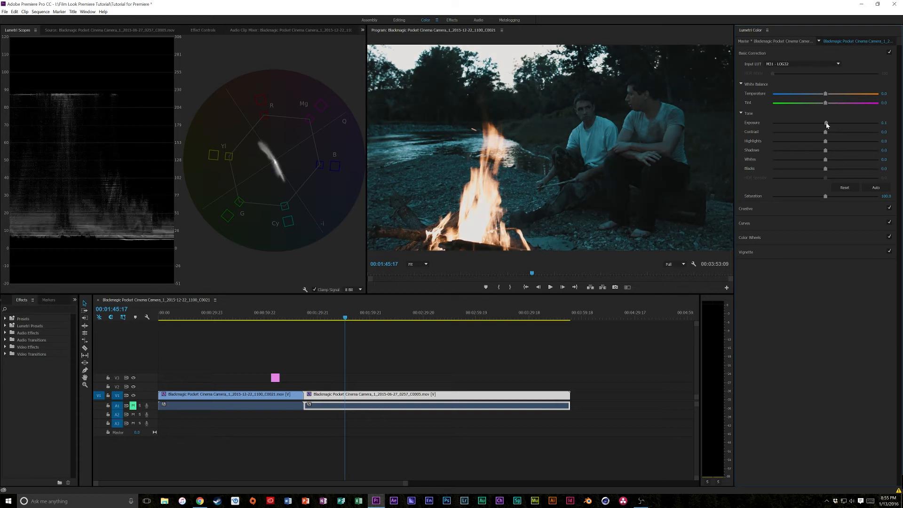
pyautogui.click(887, 122)
pyautogui.click(785, 209)
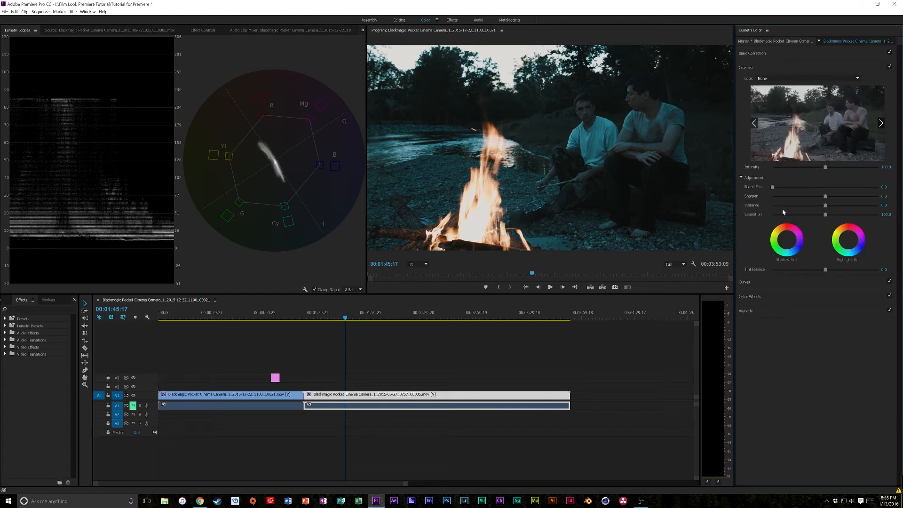
pyautogui.moveTo(825, 167); pyautogui.dragTo(803, 167)
# - Set the campfire clip's Input LUT back to None
pyautogui.click(777, 79)
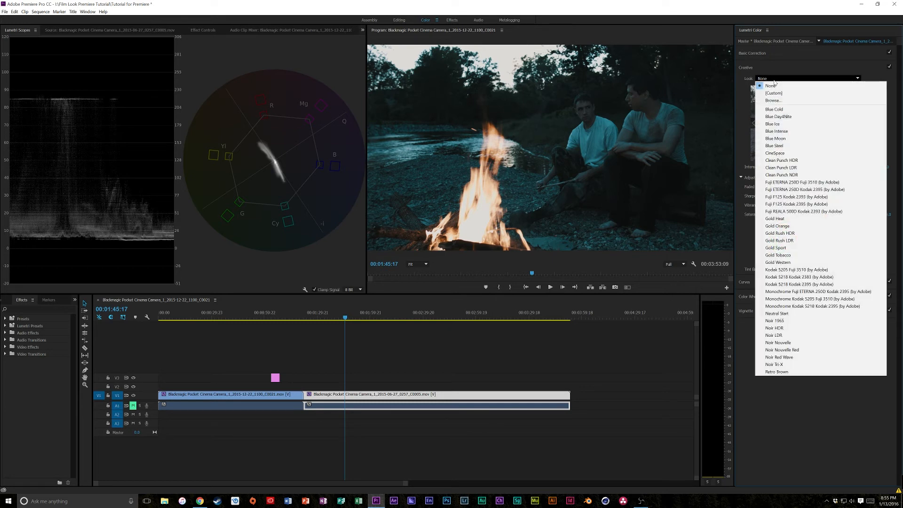
pyautogui.click(773, 52)
pyautogui.click(792, 62)
pyautogui.click(811, 71)
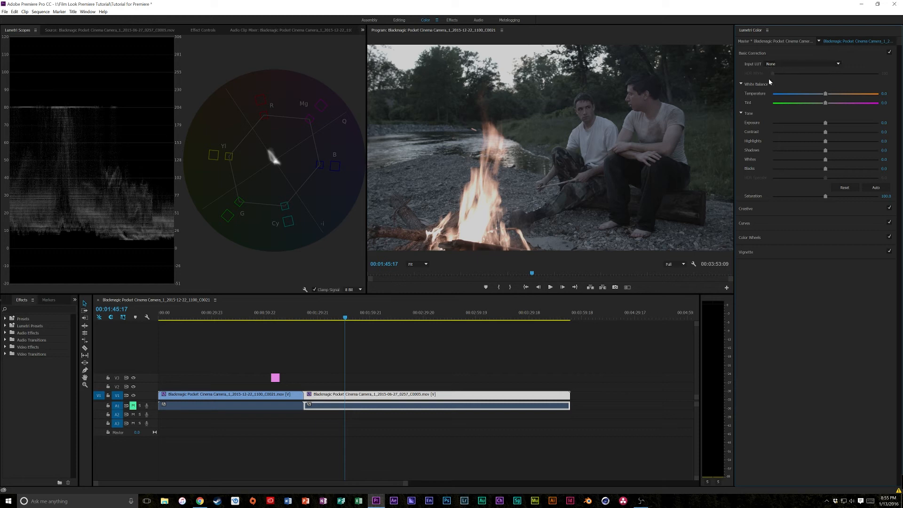
# - Load M31 - LOG32.cube as the campfire clip's Creative Look and set its Intensity to about 51
pyautogui.click(772, 207)
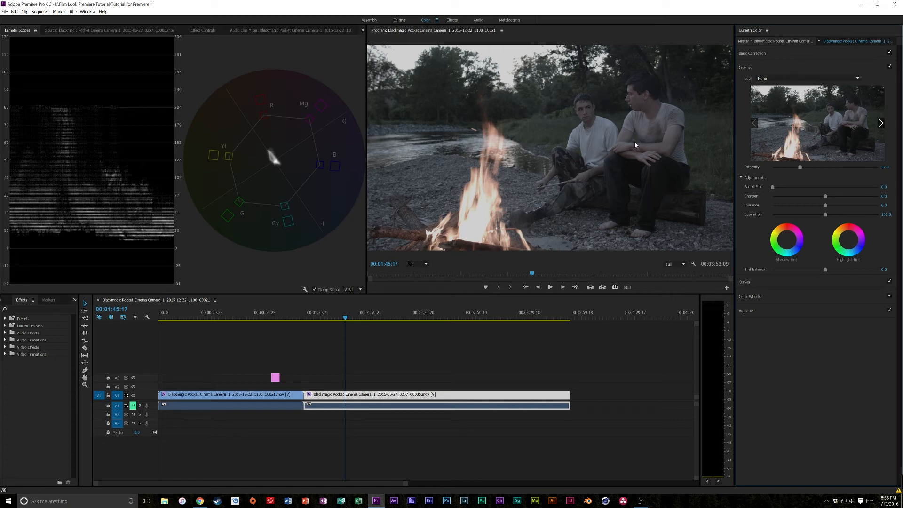
pyautogui.click(763, 77)
pyautogui.click(761, 102)
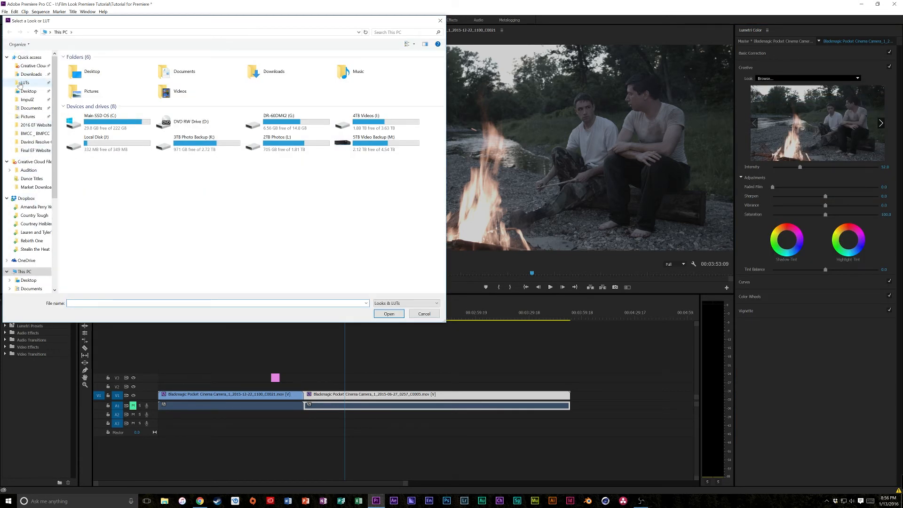
pyautogui.click(21, 83)
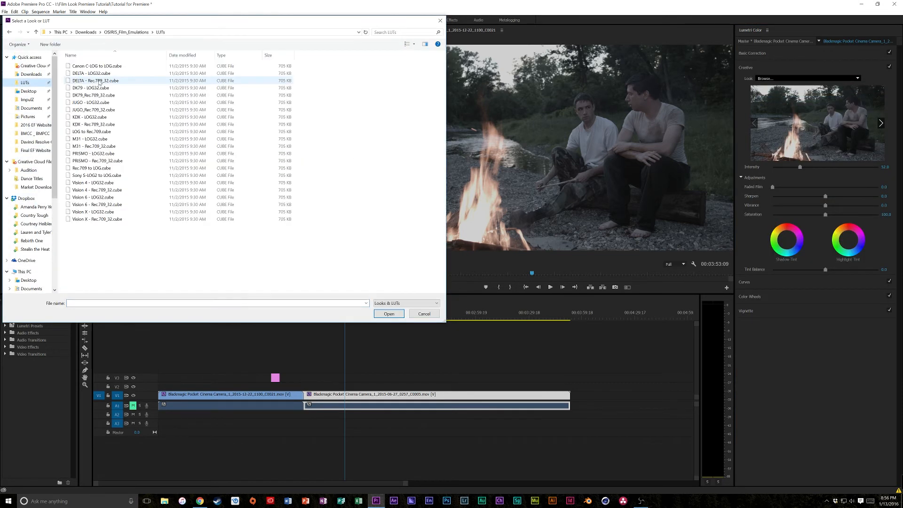
pyautogui.doubleClick(92, 139)
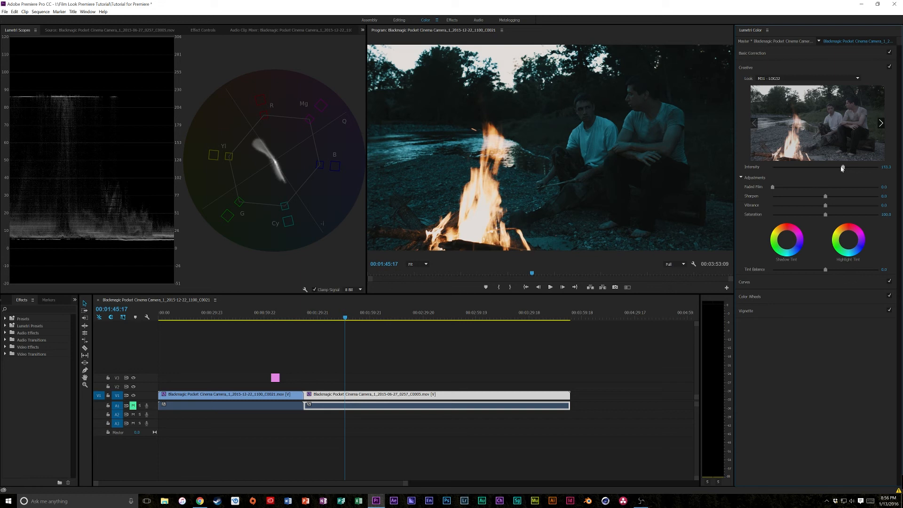
pyautogui.click(803, 167)
pyautogui.moveTo(803, 167); pyautogui.dragTo(801, 167)
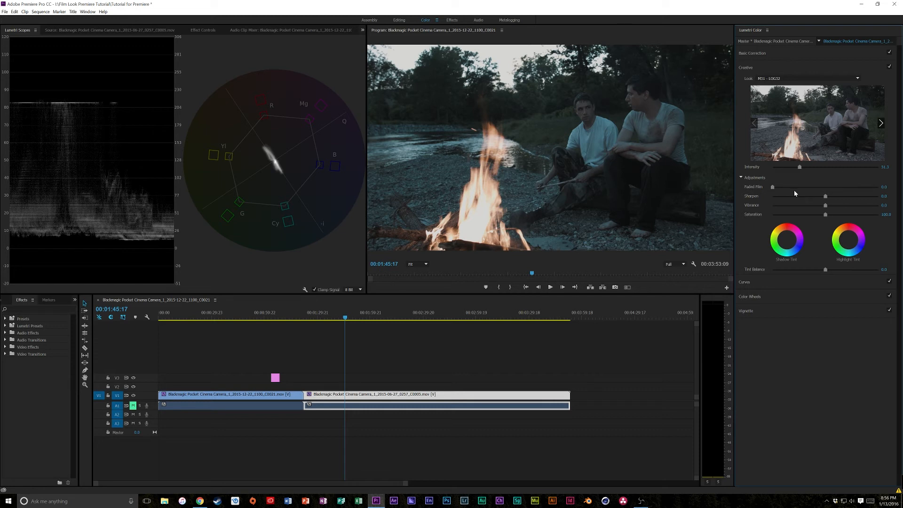
# - Try different Sharpen amounts on the campfire clip and reset Sharpen to 0
pyautogui.click(834, 198)
pyautogui.moveTo(834, 198); pyautogui.dragTo(817, 198)
pyautogui.click(882, 196)
pyautogui.write('0')
pyautogui.press('Return')
# - In the campfire clip's Basic Correction, set Whites to about 36, Exposure to 0.4 and Blacks to about -29
pyautogui.click(764, 53)
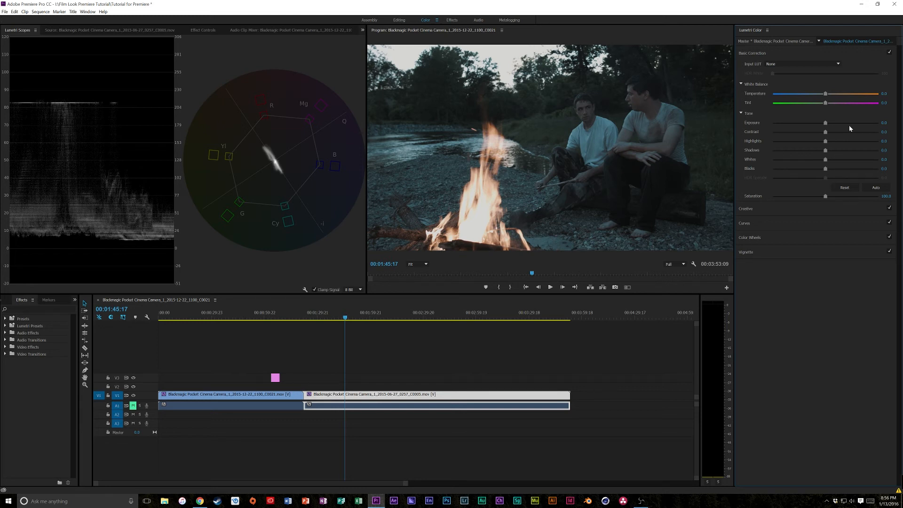
pyautogui.moveTo(832, 161)
pyautogui.mouseDown()
pyautogui.moveTo(857, 160)
pyautogui.moveTo(819, 170)
pyautogui.mouseUp()
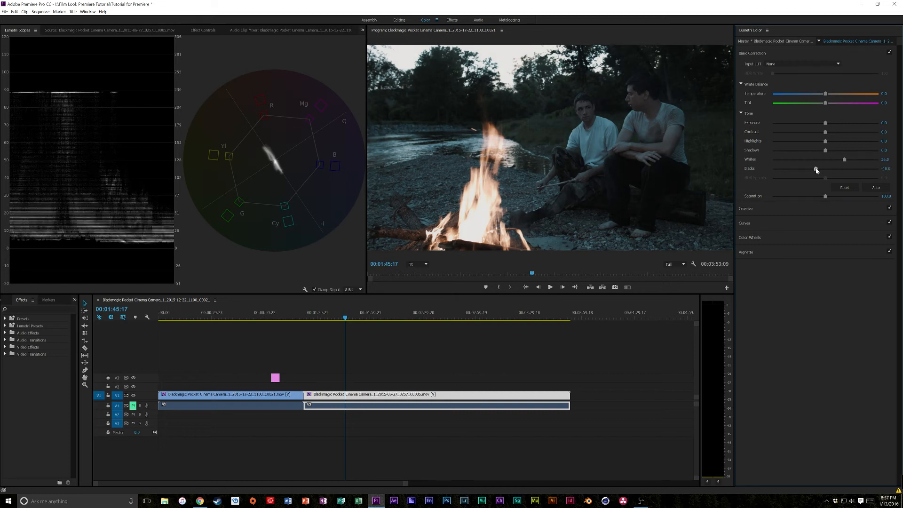
pyautogui.moveTo(824, 126); pyautogui.dragTo(830, 125)
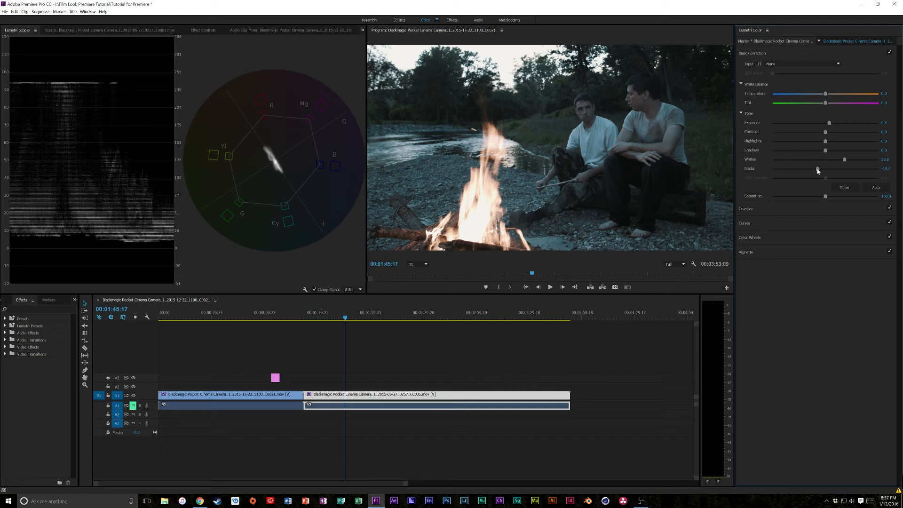
pyautogui.moveTo(818, 169); pyautogui.dragTo(814, 169)
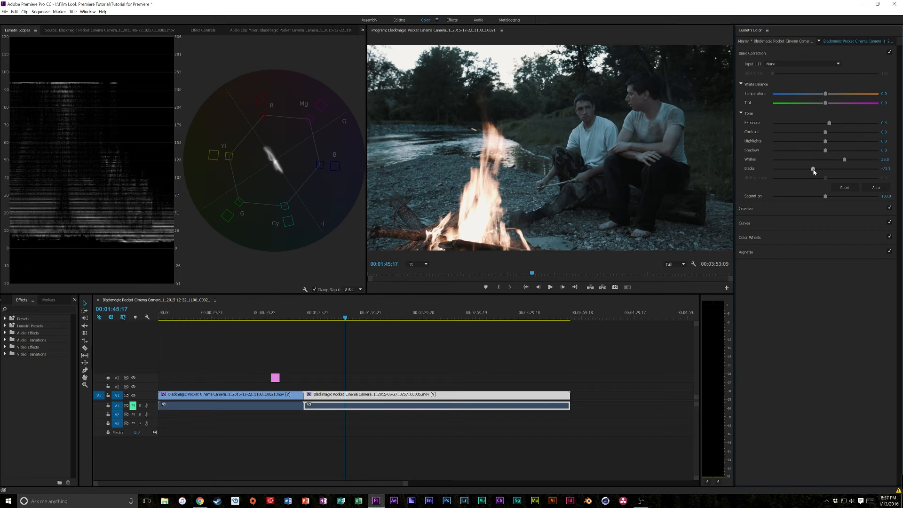
pyautogui.moveTo(814, 170); pyautogui.dragTo(810, 170)
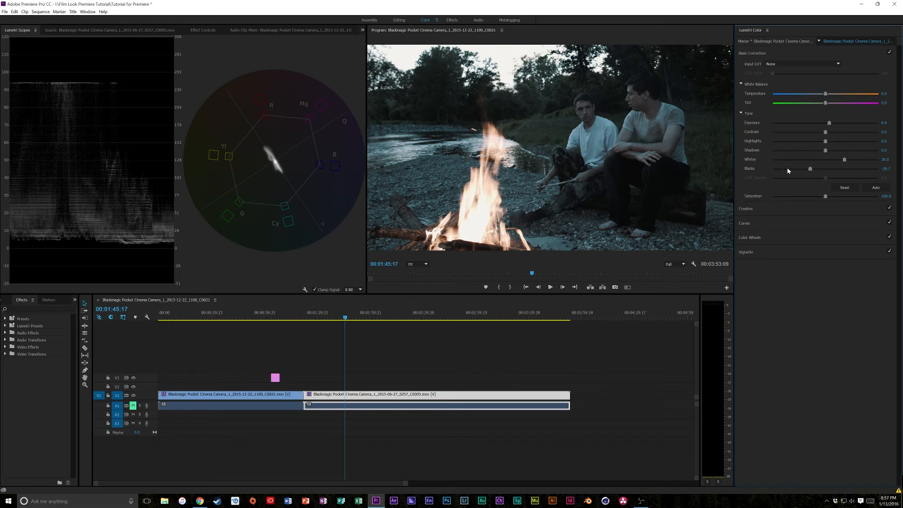
# - Raise the campfire clip's Creative Look Intensity to about 55
pyautogui.click(767, 212)
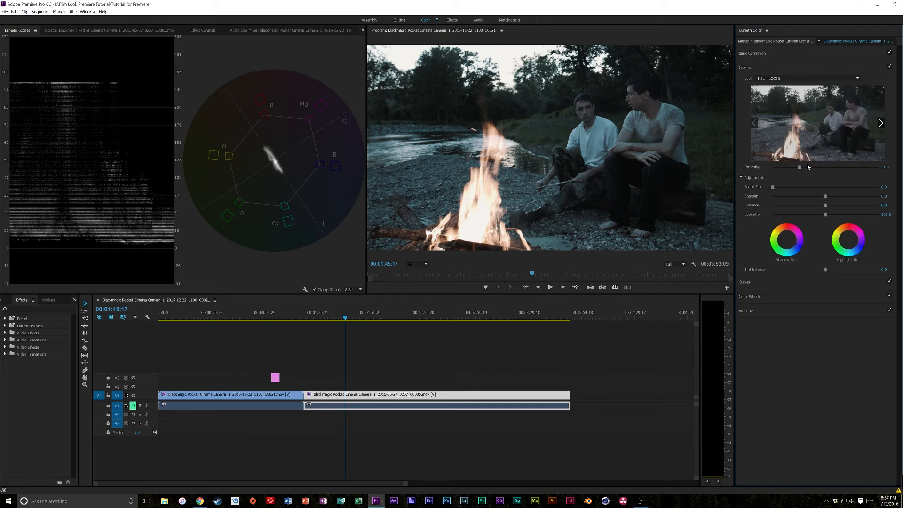
pyautogui.moveTo(803, 167); pyautogui.dragTo(802, 167)
# - Try other Creative Saturation values on the campfire clip, including 0, and restore it to 100
pyautogui.moveTo(837, 215); pyautogui.dragTo(829, 215)
pyautogui.click(888, 214)
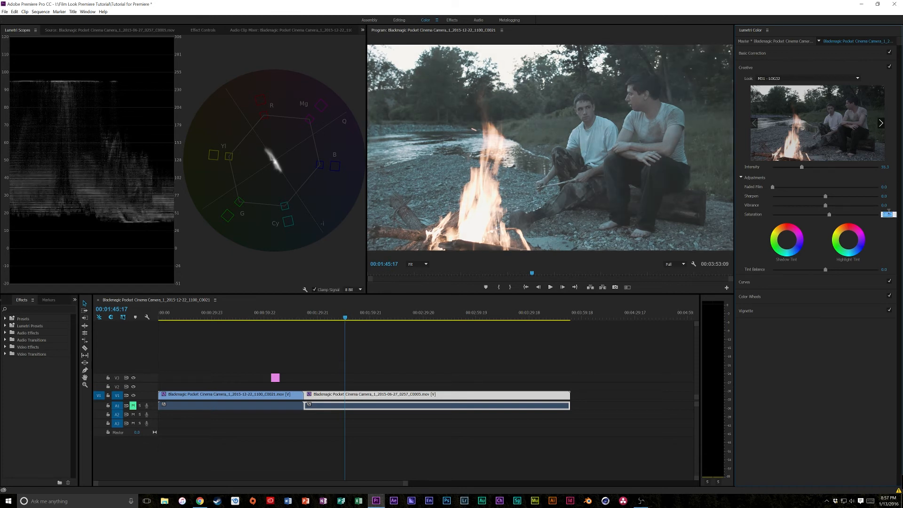
pyautogui.write('0')
pyautogui.press('Return')
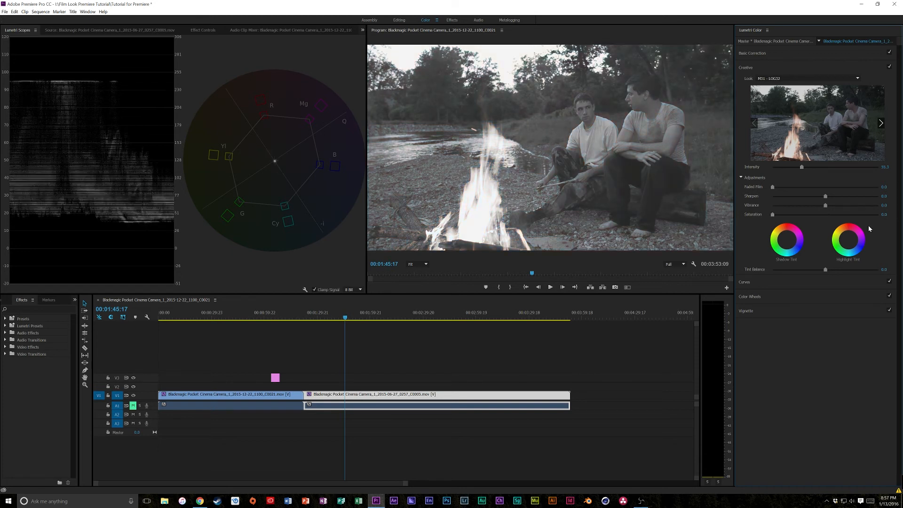
pyautogui.write('100')
pyautogui.press('Return')
# - Raise the campfire clip's Basic Correction Saturation to about 177
pyautogui.click(790, 56)
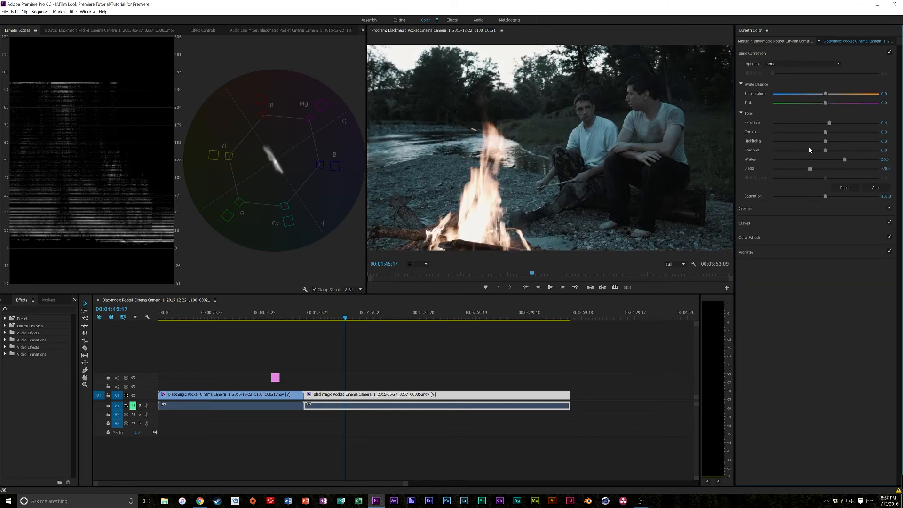
pyautogui.moveTo(841, 197); pyautogui.dragTo(866, 198)
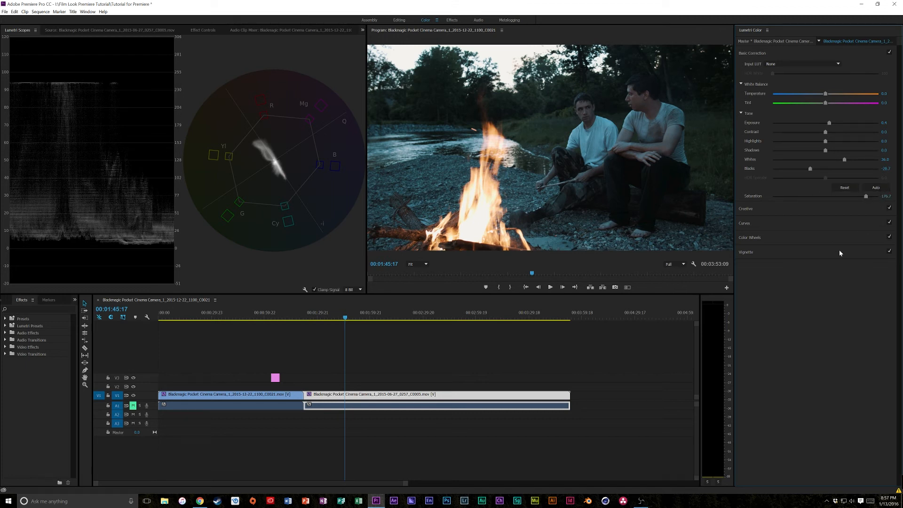
# - Try a color tint on the campfire clip's Midtones color wheel and reset the wheel
pyautogui.click(789, 237)
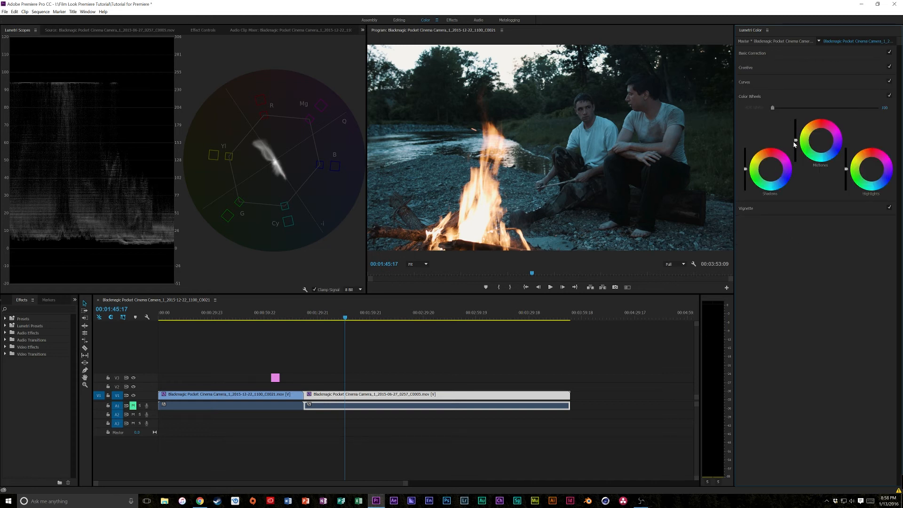
pyautogui.moveTo(820, 140); pyautogui.dragTo(819, 137)
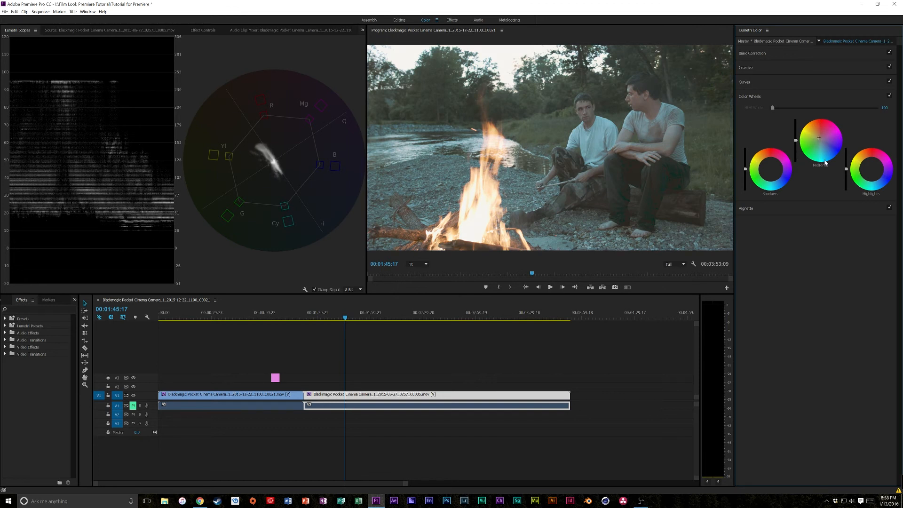
pyautogui.doubleClick(819, 161)
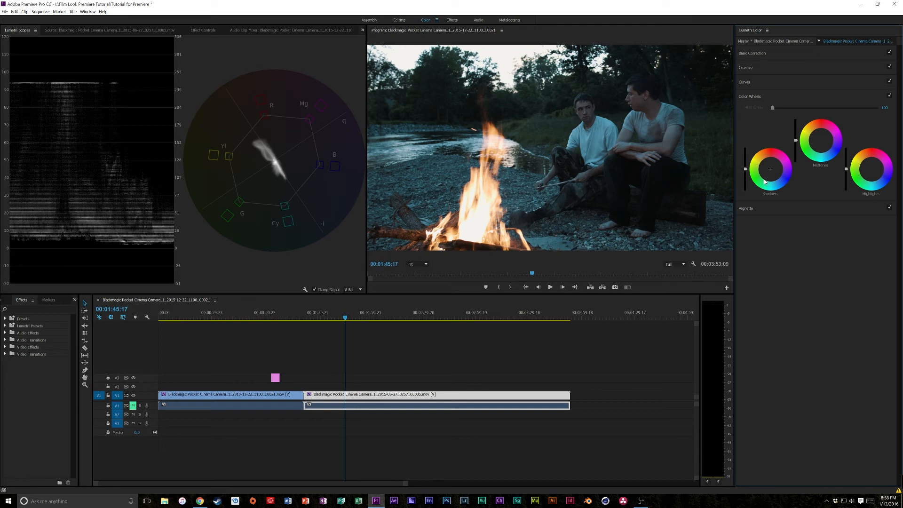
# - Move the playhead to about 00:02:37 in the campfire clip and lower its Basic Correction Whites to about -25
pyautogui.click(772, 54)
pyautogui.moveTo(391, 320); pyautogui.dragTo(437, 314)
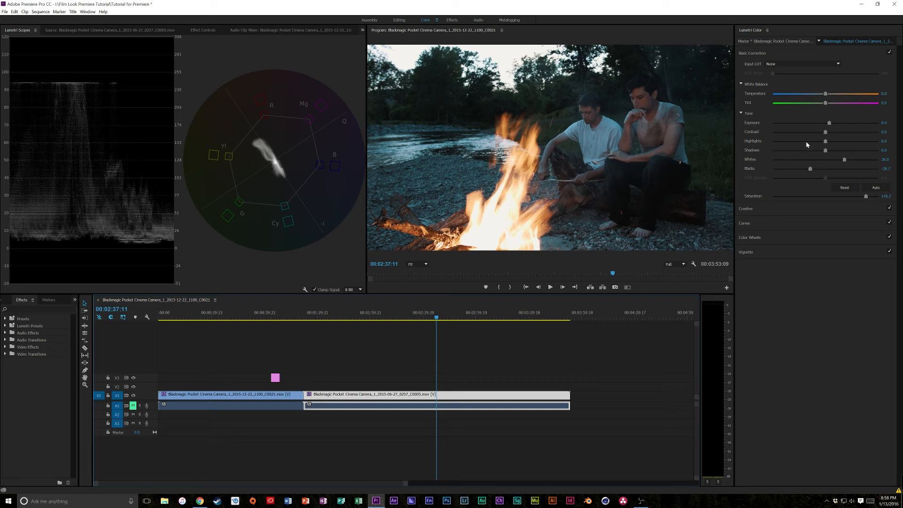
pyautogui.moveTo(843, 161); pyautogui.dragTo(813, 163)
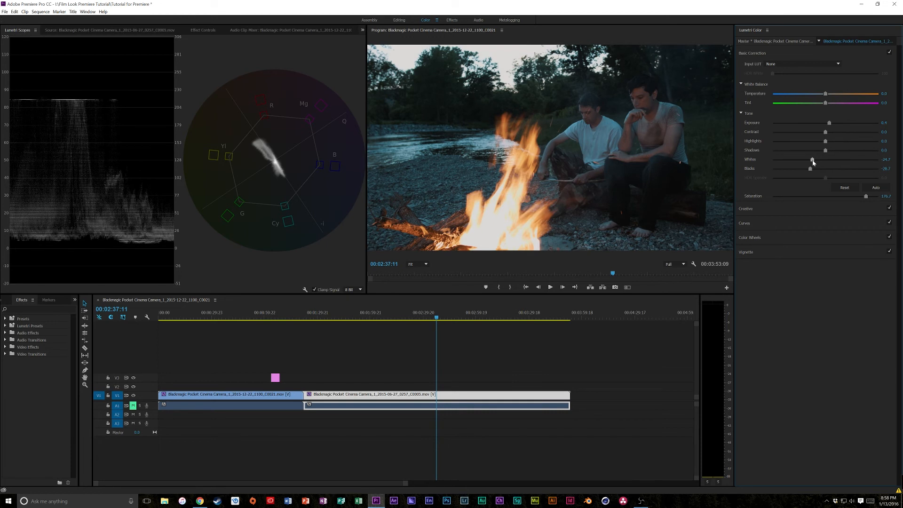
# - Try a small Vignette Amount on the campfire clip and reset it to 0
pyautogui.click(778, 252)
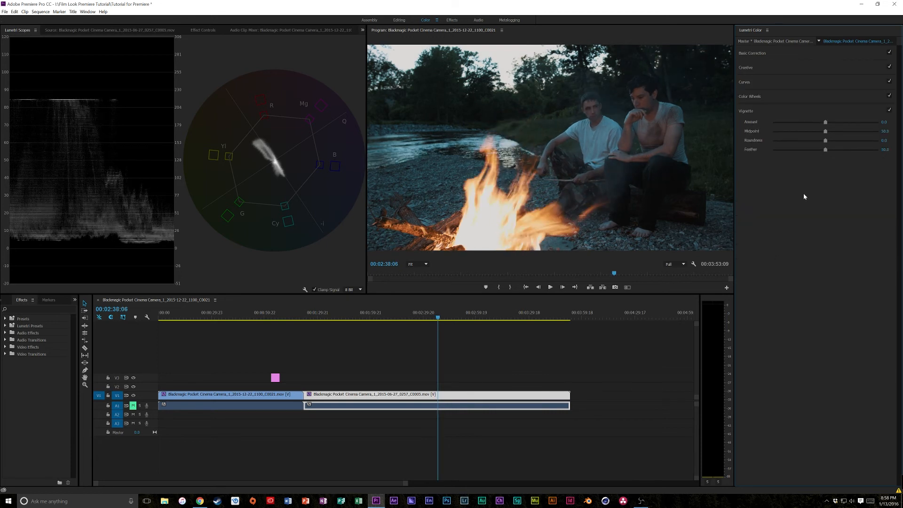
pyautogui.moveTo(824, 122); pyautogui.dragTo(823, 123)
pyautogui.doubleClick(823, 122)
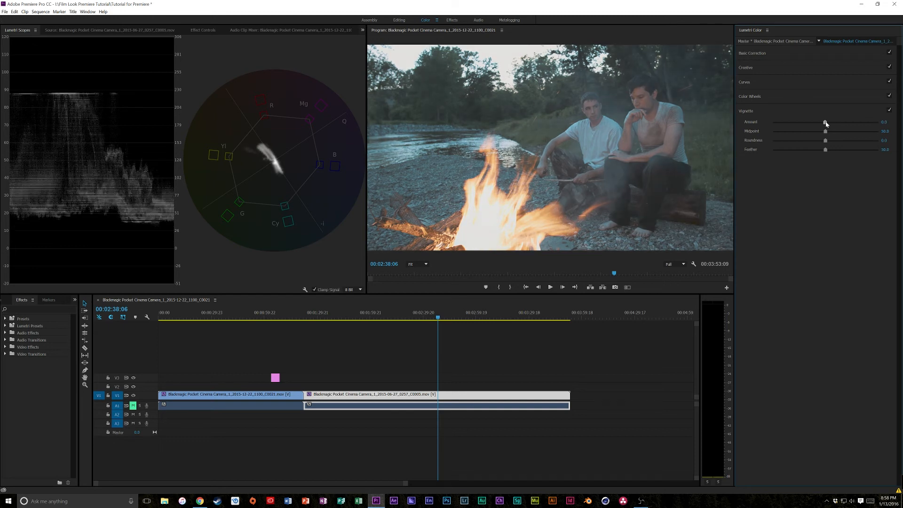
pyautogui.click(886, 122)
pyautogui.write('0')
pyautogui.press('Return')
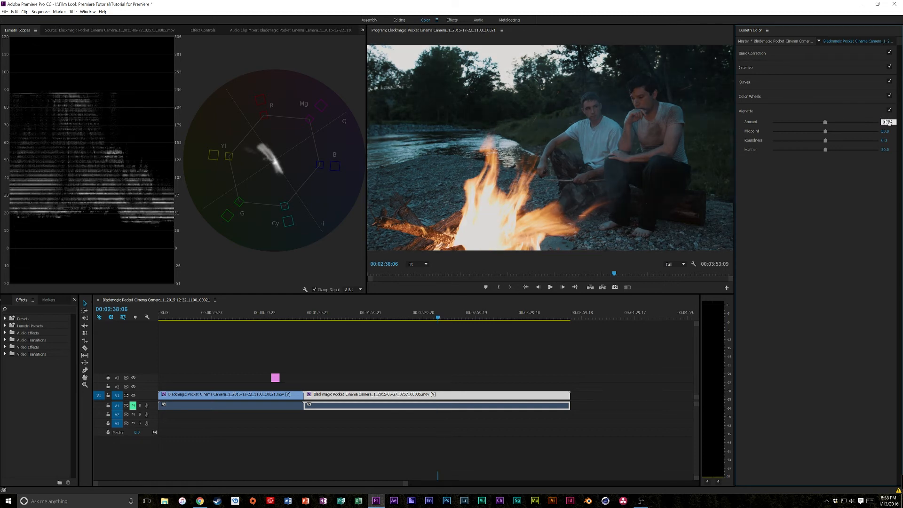
pyautogui.click(777, 54)
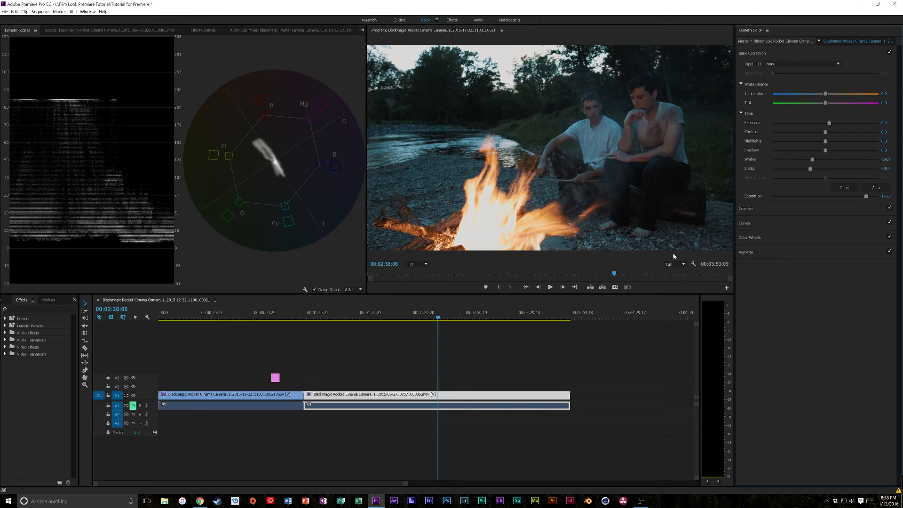
# - In the Editing workspace, place the 2.35 anamorphic PNG on track V2 above the campfire clip at the playhead, and return to the Color workspace
pyautogui.click(400, 20)
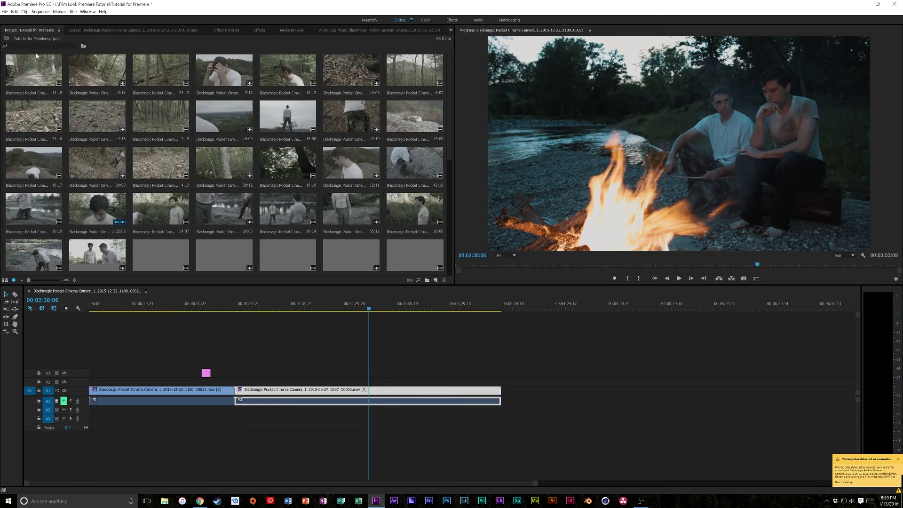
pyautogui.scroll(-5, 173, 258)
pyautogui.moveTo(173, 258); pyautogui.dragTo(368, 383)
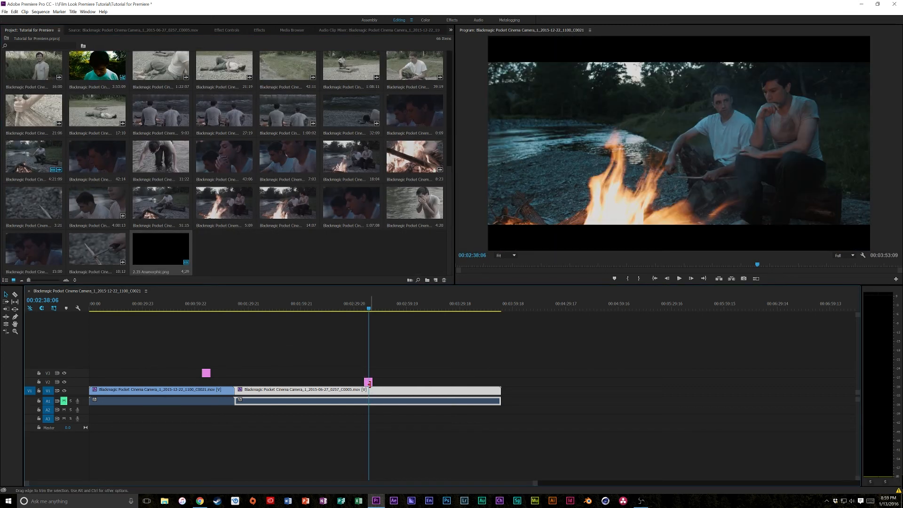
pyautogui.click(425, 20)
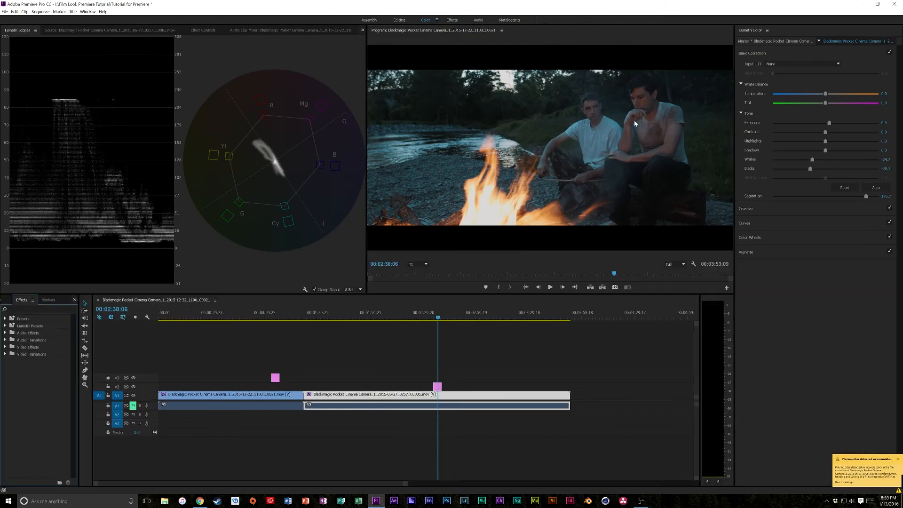
# - Set the campfire clip's Creative Look to None
pyautogui.click(777, 208)
pyautogui.click(784, 84)
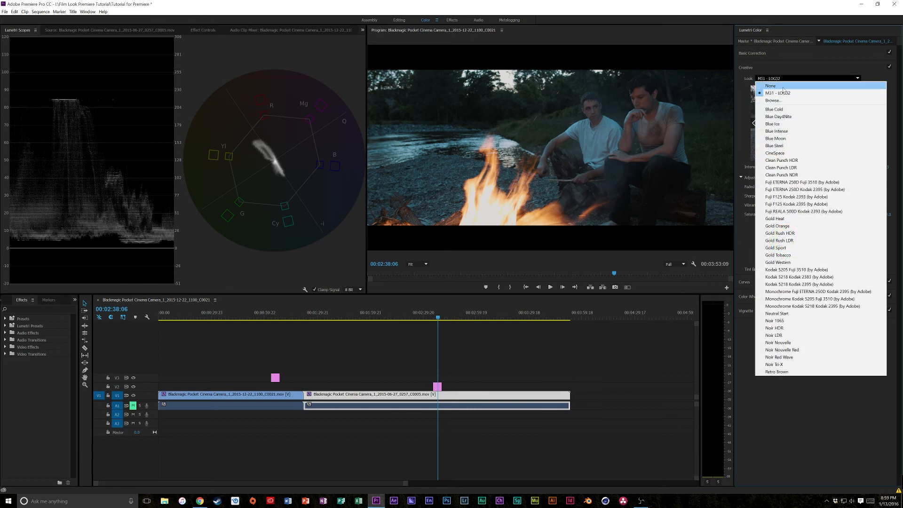
pyautogui.click(782, 83)
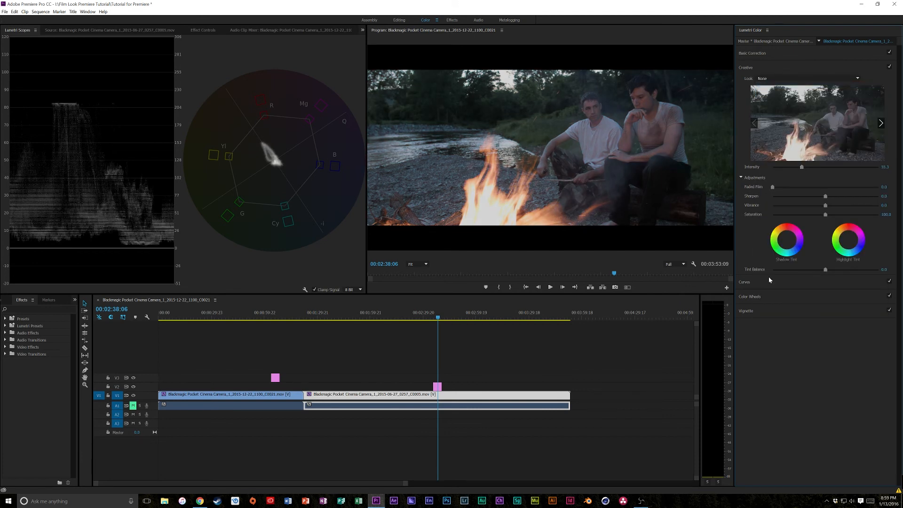
# - Regrade the campfire clip's Basic Correction with Temperature about -16, Exposure 0.2, Whites about 35 and Blacks about -35
pyautogui.click(773, 54)
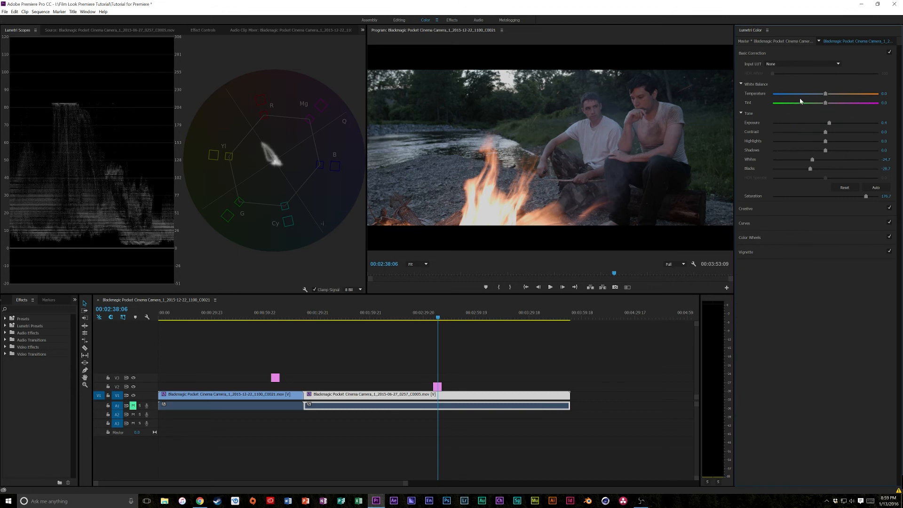
pyautogui.moveTo(825, 94); pyautogui.dragTo(817, 98)
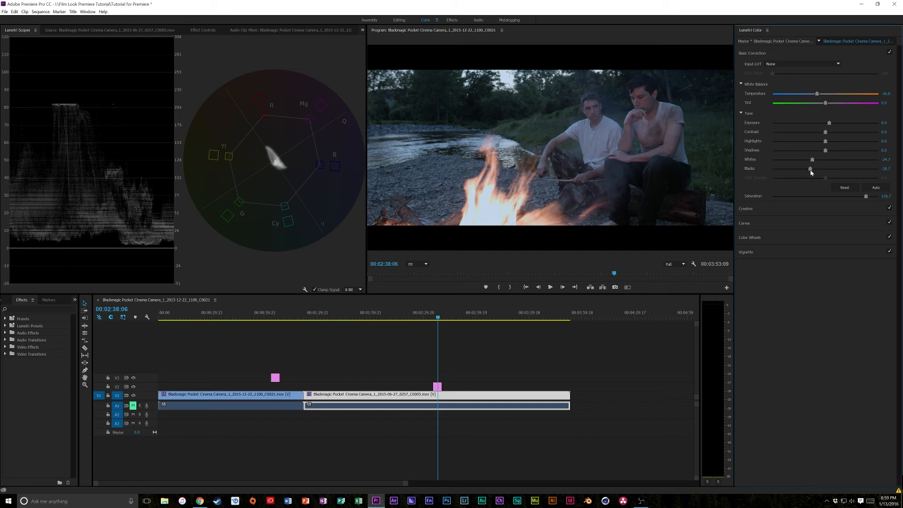
pyautogui.moveTo(830, 122); pyautogui.dragTo(826, 123)
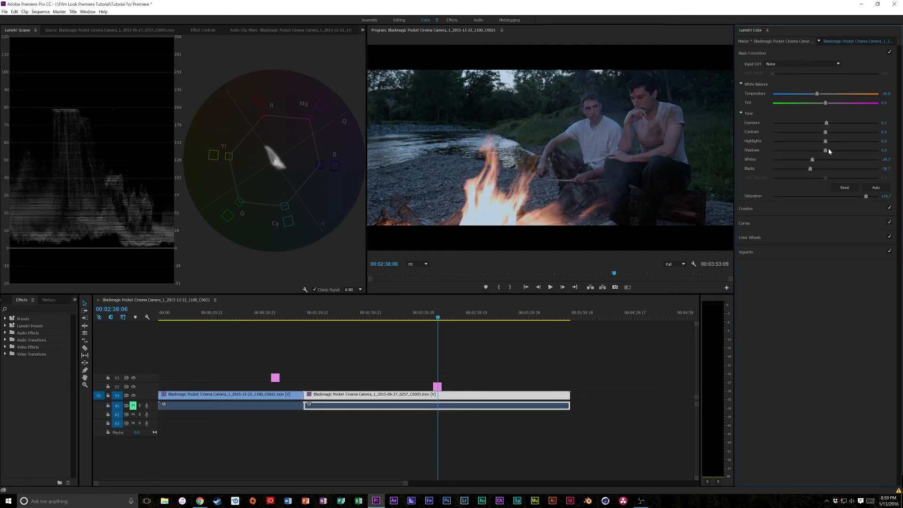
pyautogui.moveTo(813, 160)
pyautogui.mouseDown()
pyautogui.moveTo(832, 162)
pyautogui.moveTo(807, 171)
pyautogui.mouseUp()
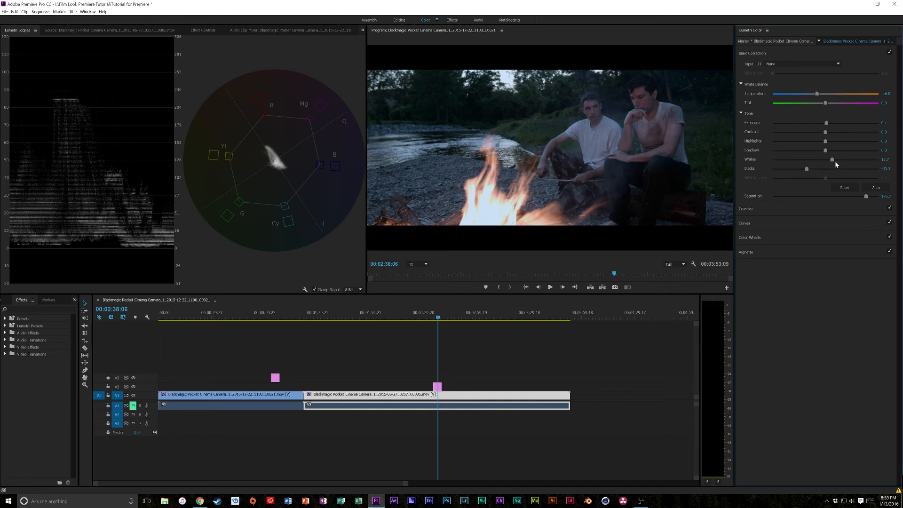
pyautogui.moveTo(833, 160); pyautogui.dragTo(845, 162)
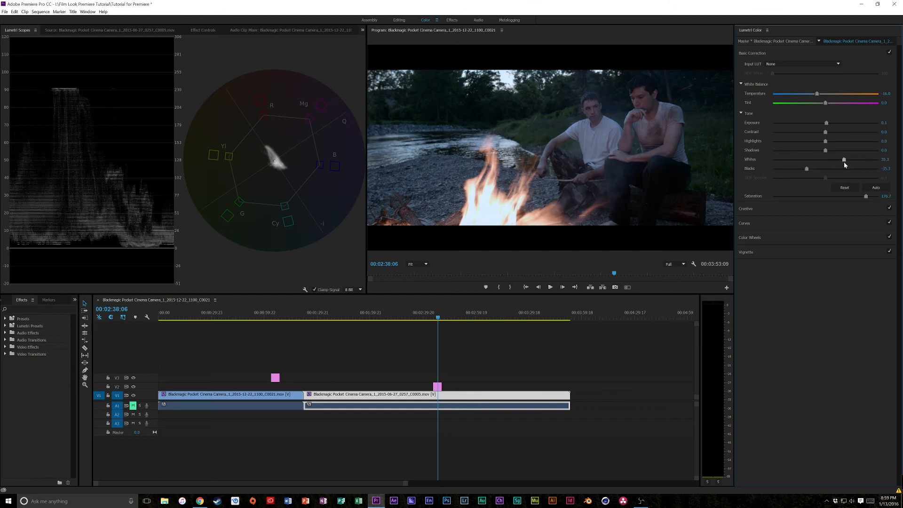
pyautogui.moveTo(827, 124); pyautogui.dragTo(829, 124)
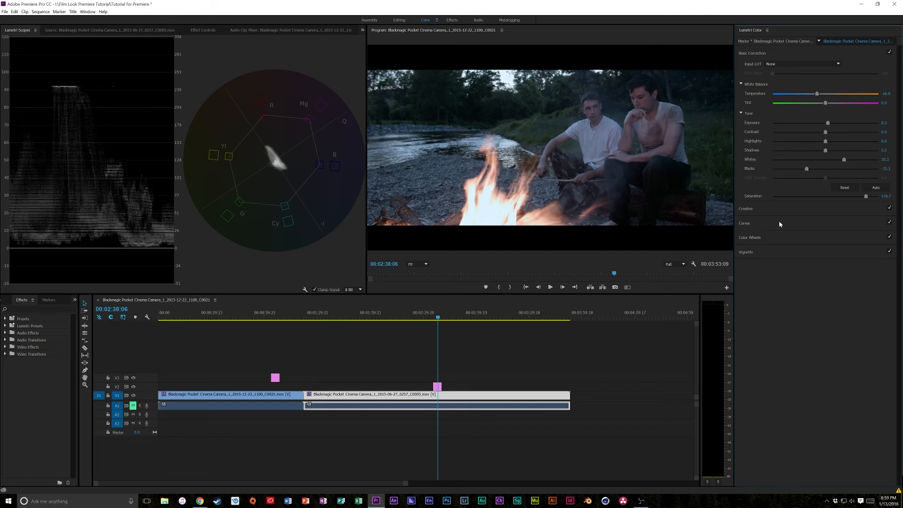
# - Raise the campfire clip's Creative Saturation to about 123 and slightly shift its Shadow Tint wheel
pyautogui.click(770, 210)
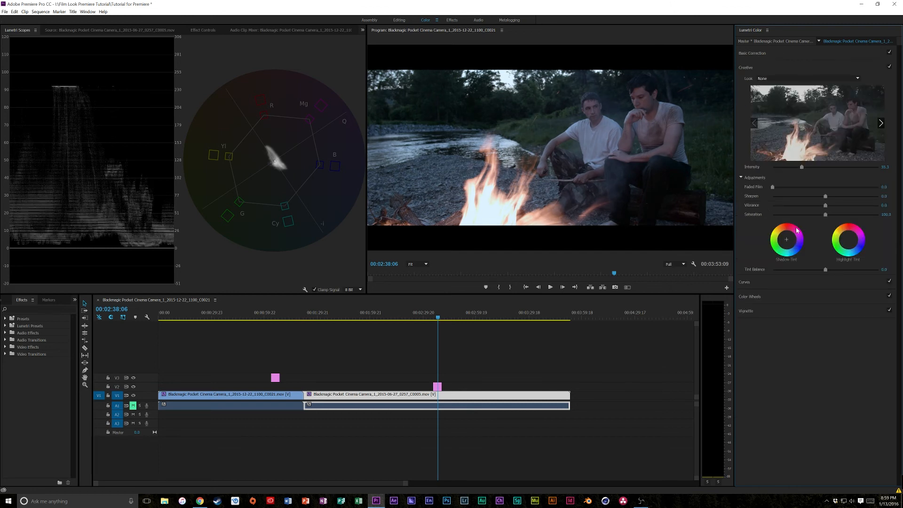
pyautogui.moveTo(824, 218); pyautogui.dragTo(839, 217)
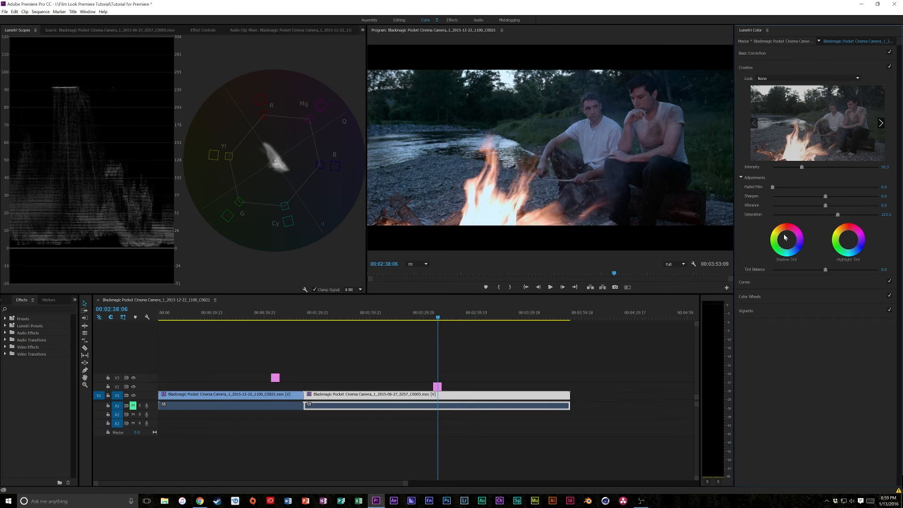
pyautogui.moveTo(787, 241); pyautogui.dragTo(788, 242)
# - Slightly shift the campfire clip's Shadows and Midtones color wheels, and return to the Basic Correction settings
pyautogui.click(772, 299)
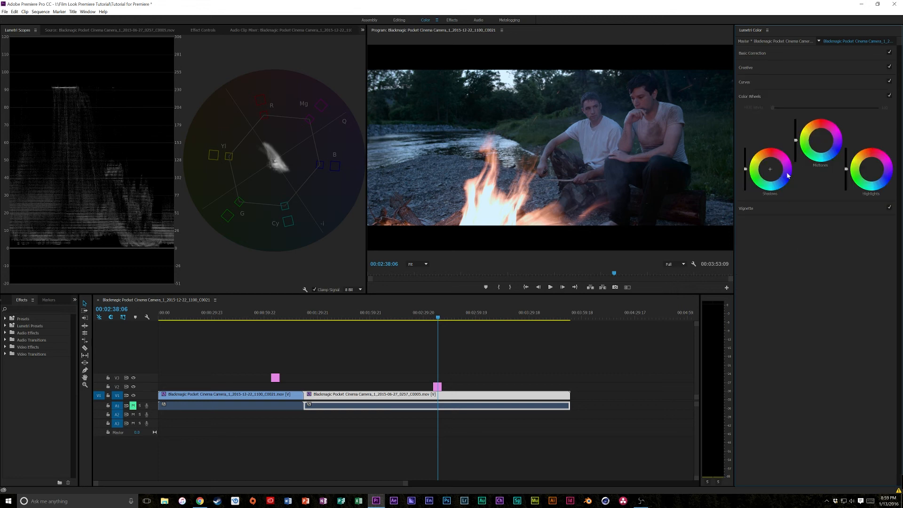
pyautogui.moveTo(770, 171); pyautogui.dragTo(771, 169)
pyautogui.moveTo(820, 141); pyautogui.dragTo(820, 139)
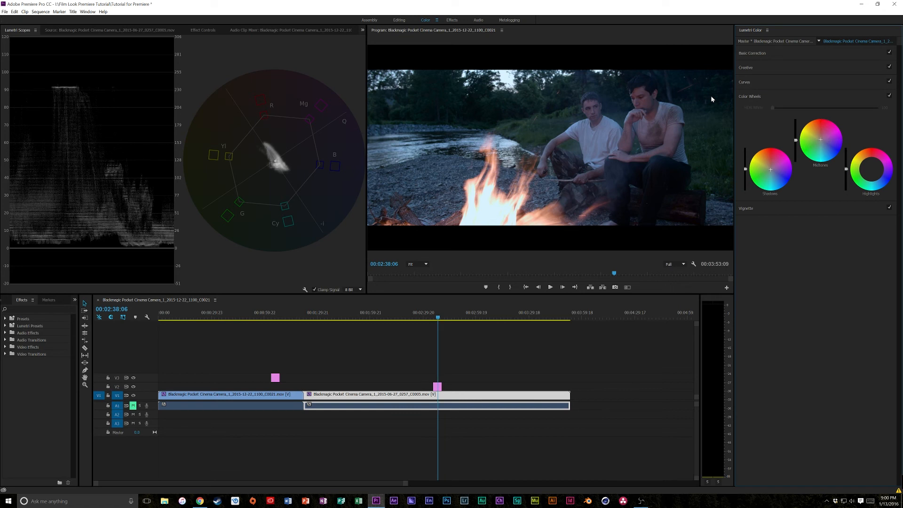
pyautogui.click(758, 53)
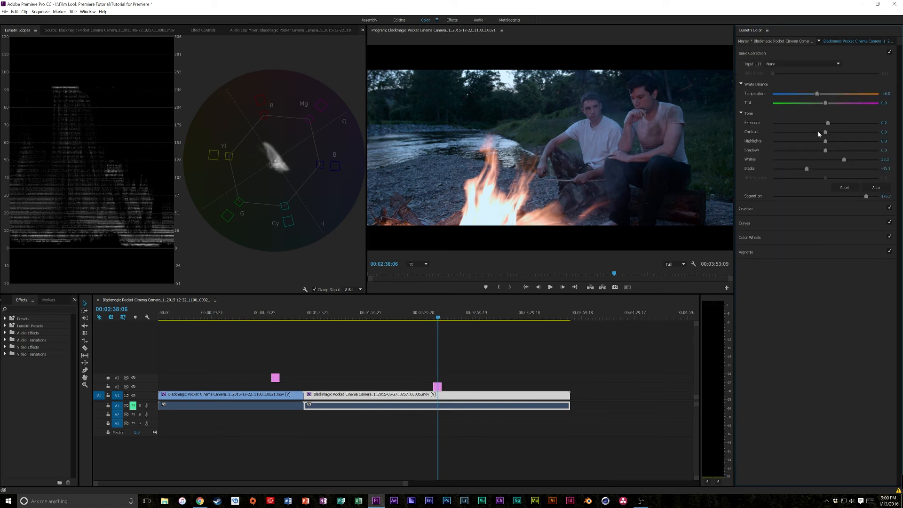
# - Set the campfire clip's Exposure to about 0.5, Contrast to about 46 and Highlights to about -10
pyautogui.moveTo(828, 125); pyautogui.dragTo(826, 126)
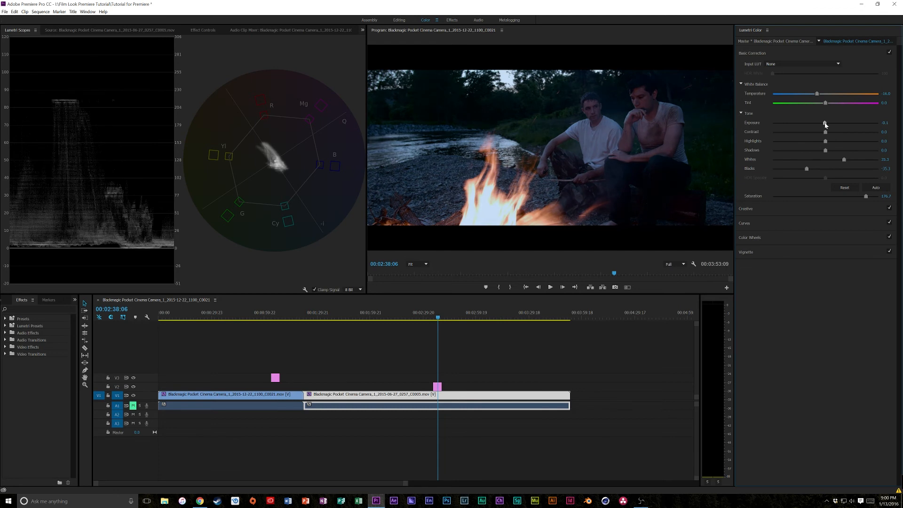
pyautogui.moveTo(826, 124); pyautogui.dragTo(850, 134)
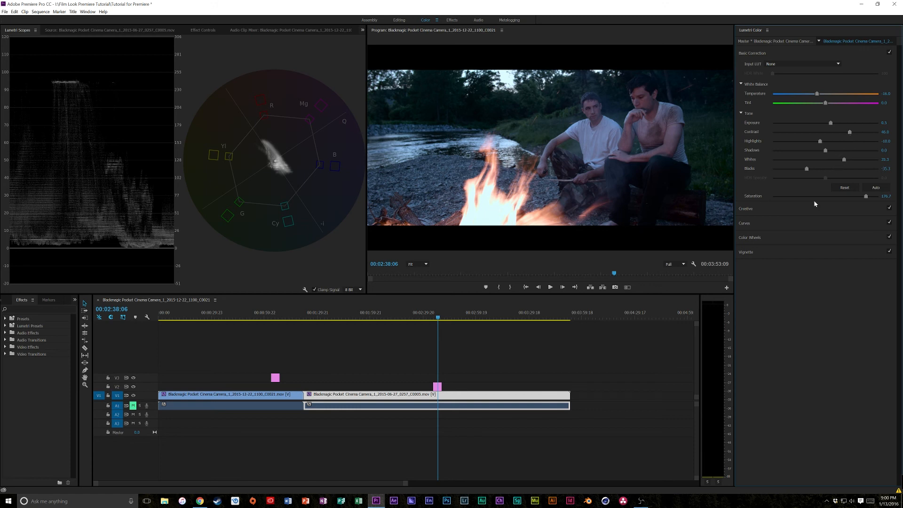
# - Add a vignette to the campfire clip with Amount -3.0, Feather 100 and a slightly reduced Midpoint, and return to Basic Correction
pyautogui.click(786, 255)
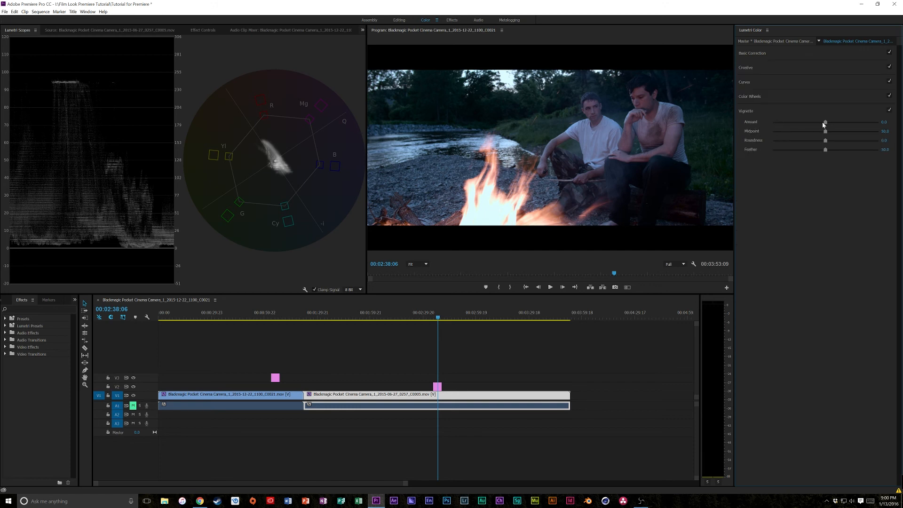
pyautogui.moveTo(825, 123); pyautogui.dragTo(772, 125)
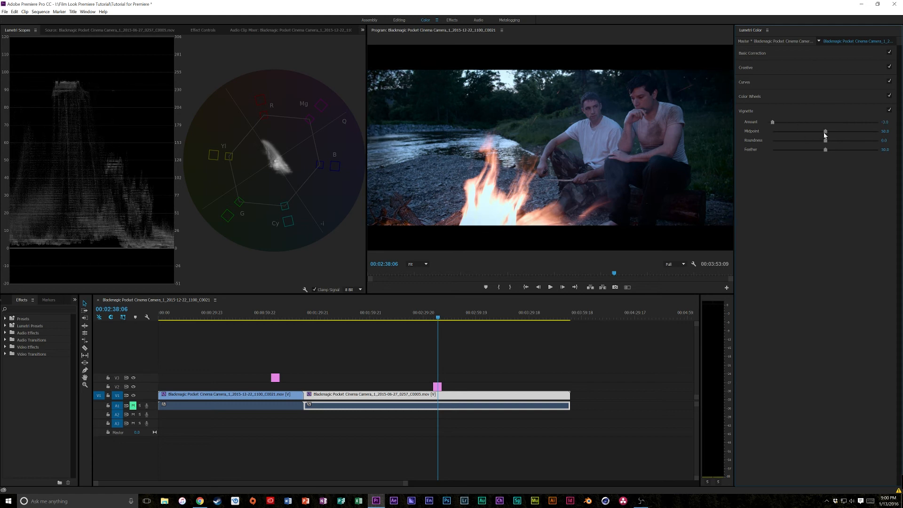
pyautogui.moveTo(826, 132)
pyautogui.mouseDown()
pyautogui.moveTo(815, 134)
pyautogui.moveTo(827, 132)
pyautogui.mouseUp()
pyautogui.moveTo(825, 150); pyautogui.dragTo(878, 150)
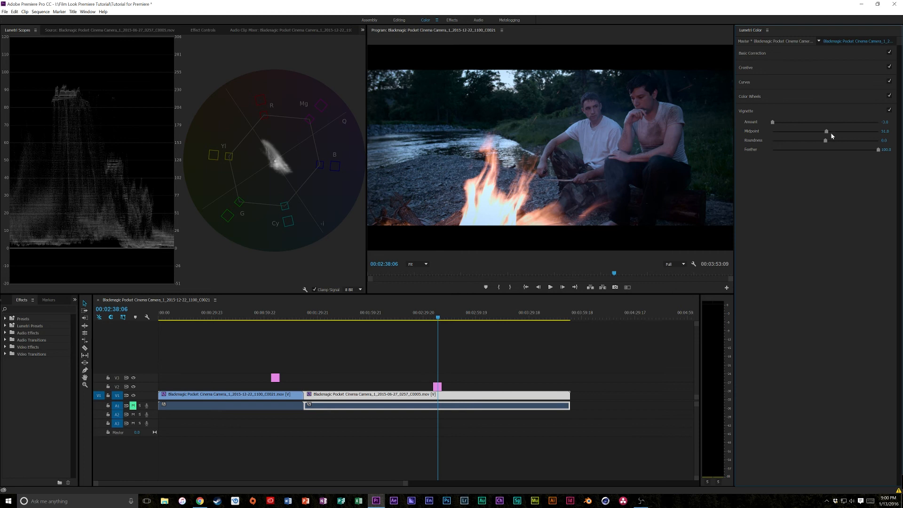
pyautogui.moveTo(826, 131)
pyautogui.mouseDown()
pyautogui.moveTo(802, 132)
pyautogui.moveTo(823, 133)
pyautogui.mouseUp()
pyautogui.click(753, 53)
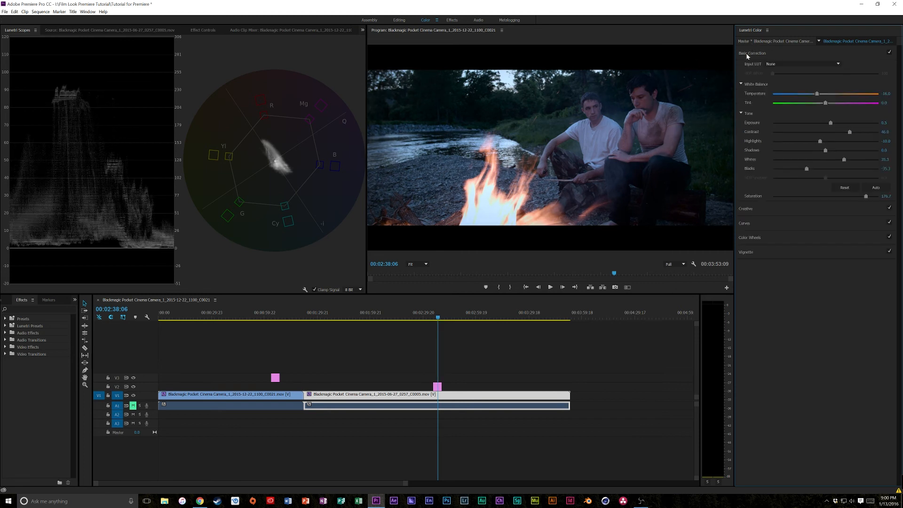
# - Extend the 2.35 anamorphic overlay on V2 over more of the campfire clip and preview frames beneath it
pyautogui.click(444, 311)
pyautogui.moveTo(441, 386); pyautogui.dragTo(535, 386)
pyautogui.moveTo(479, 315)
pyautogui.mouseDown()
pyautogui.moveTo(488, 316)
pyautogui.moveTo(478, 315)
pyautogui.mouseUp()
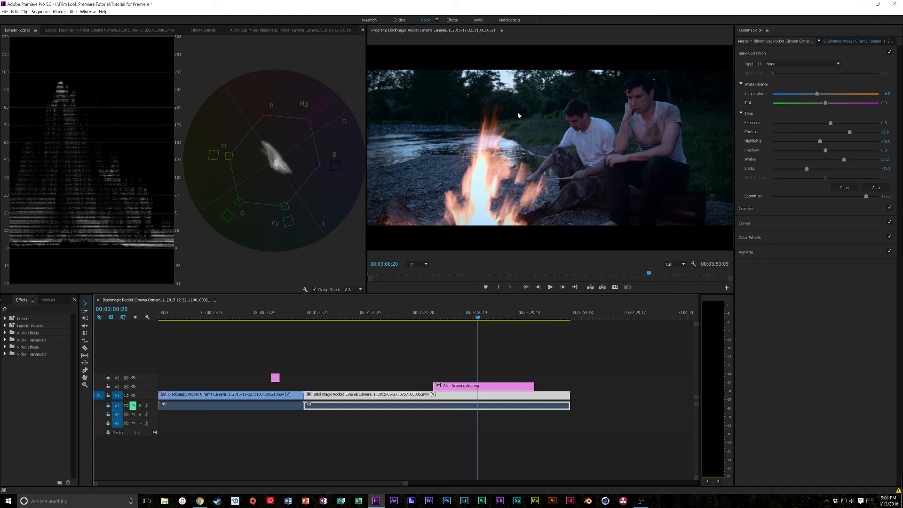
pyautogui.click(505, 310)
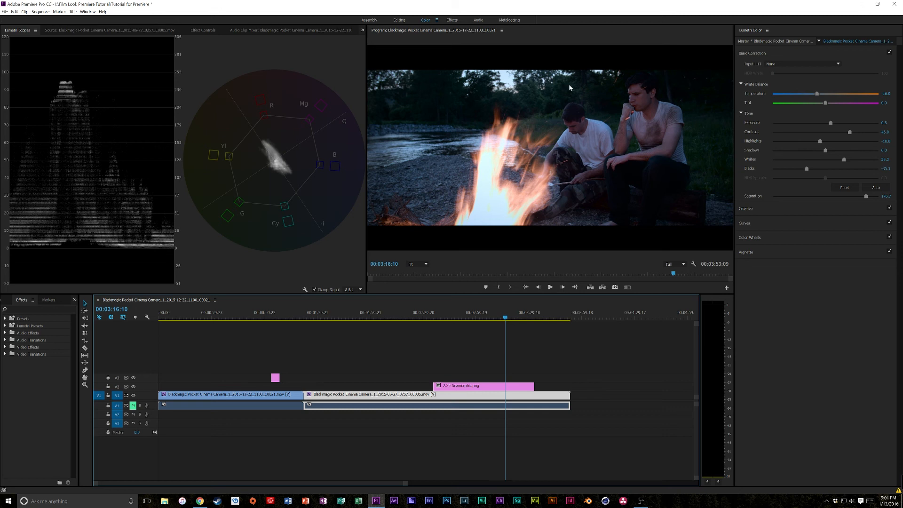
# - In the Editing workspace, append the 7:03 close-up clip of the two men after the campfire clip and extend the anamorphic overlay over it
pyautogui.click(399, 20)
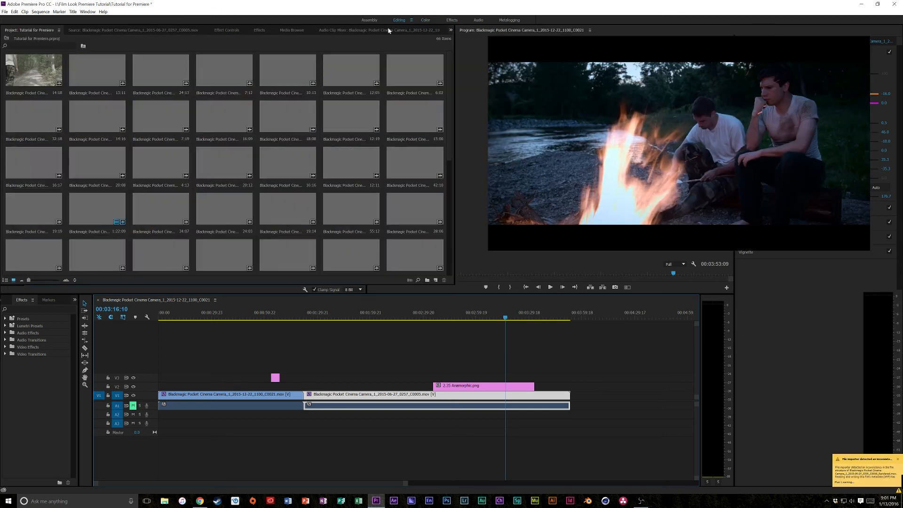
pyautogui.moveTo(306, 180); pyautogui.dragTo(513, 382)
pyautogui.click(508, 308)
pyautogui.moveTo(509, 309); pyautogui.dragTo(506, 309)
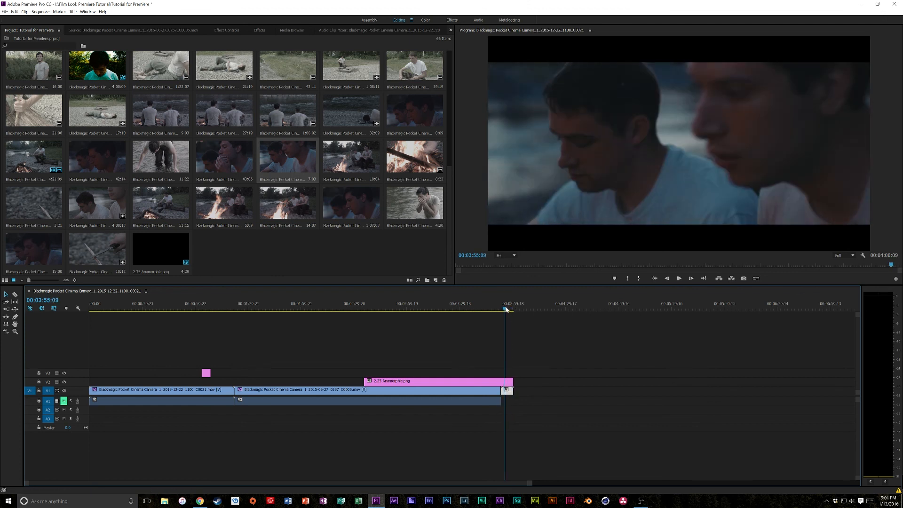
# - In the Color workspace, raise the close-up clip's Basic Correction Saturation to about 140 and preview the result
pyautogui.click(432, 19)
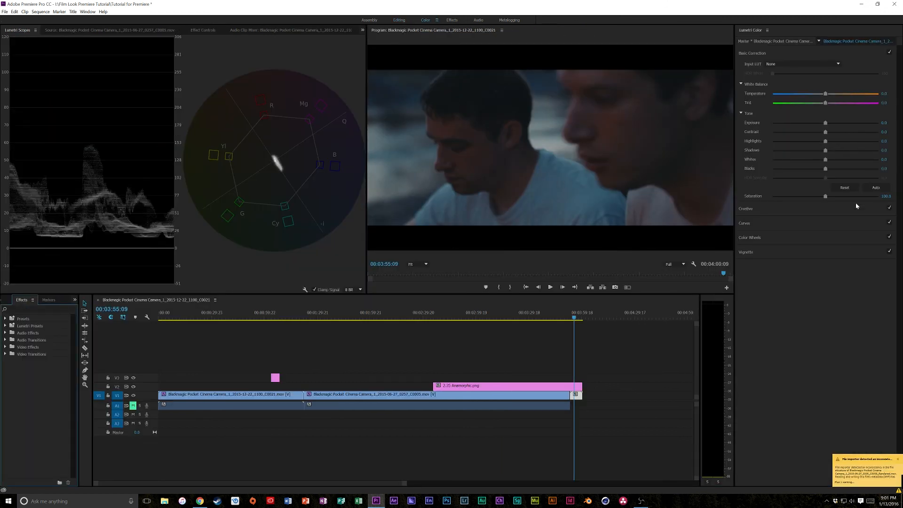
pyautogui.moveTo(842, 197); pyautogui.dragTo(847, 197)
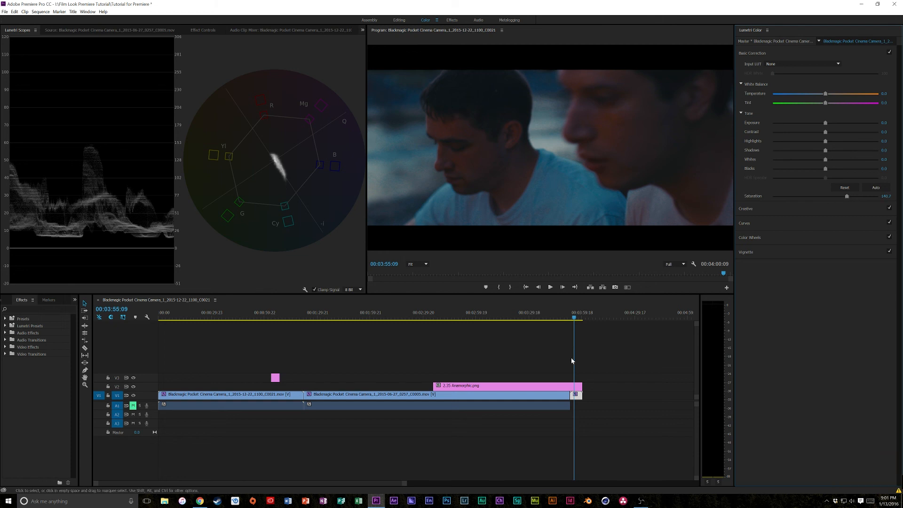
pyautogui.click(576, 319)
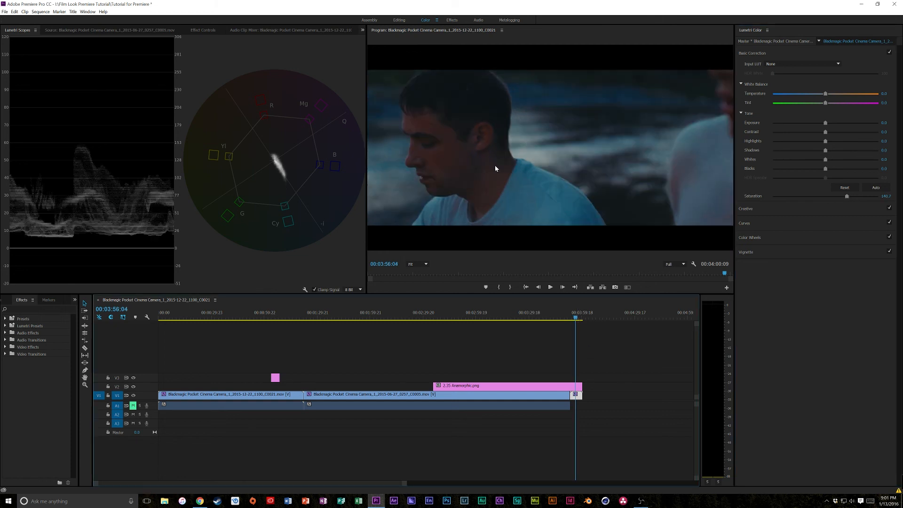
pyautogui.click(539, 319)
pyautogui.moveTo(540, 319); pyautogui.dragTo(576, 318)
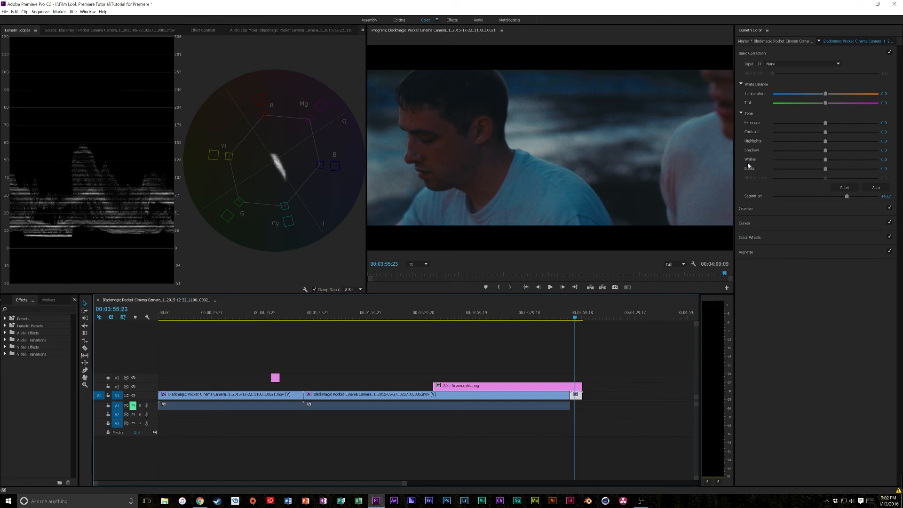
# - Lower the campfire clip's Basic Correction Saturation to about 172, review its color wheels, and preview the frame at 00:02:49:01
pyautogui.moveTo(470, 315); pyautogui.dragTo(396, 328)
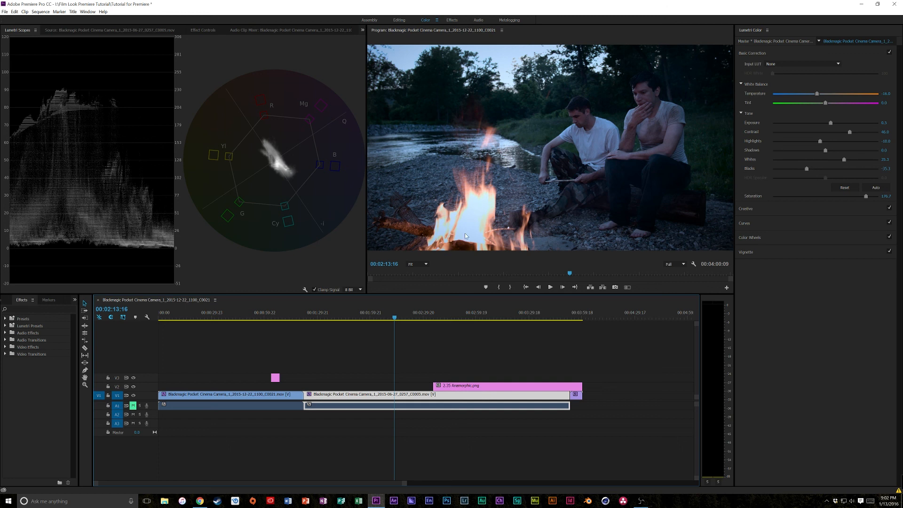
pyautogui.moveTo(866, 196)
pyautogui.mouseDown()
pyautogui.moveTo(807, 204)
pyautogui.moveTo(864, 197)
pyautogui.mouseUp()
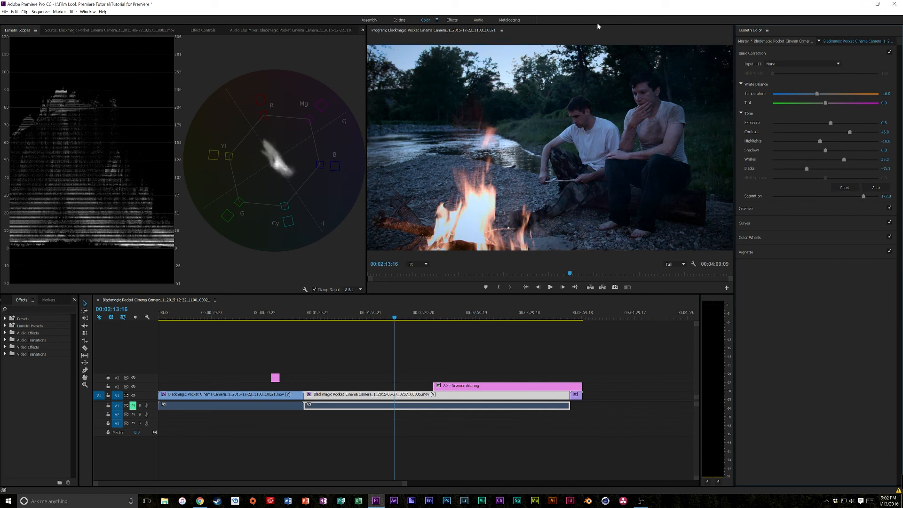
pyautogui.click(757, 238)
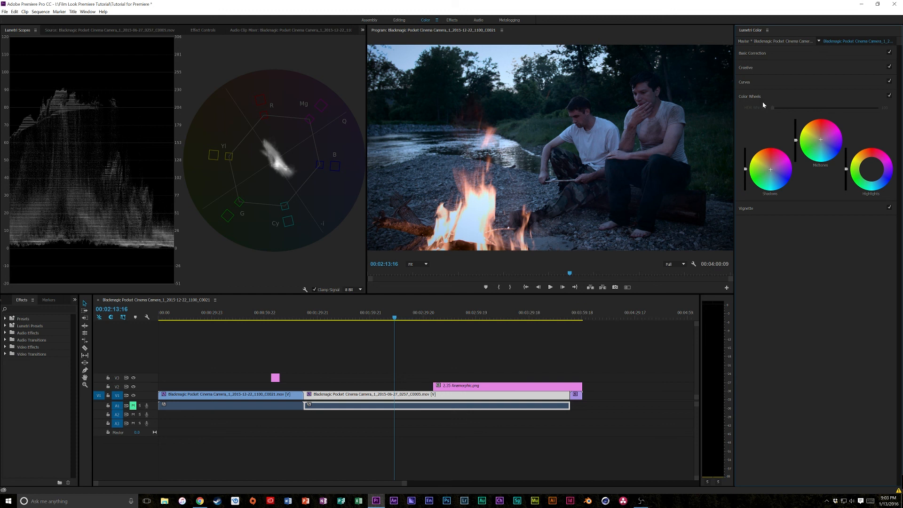
pyautogui.click(770, 53)
pyautogui.click(455, 320)
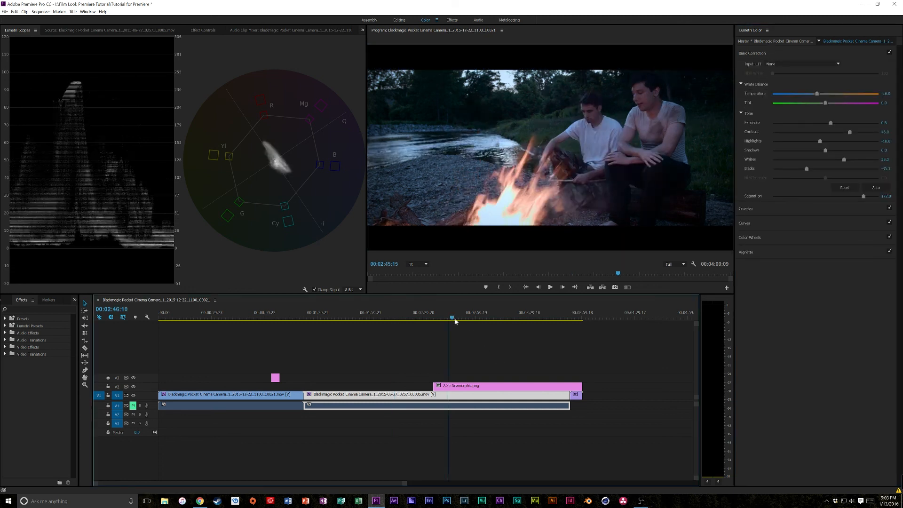
pyautogui.moveTo(454, 319); pyautogui.dragTo(457, 318)
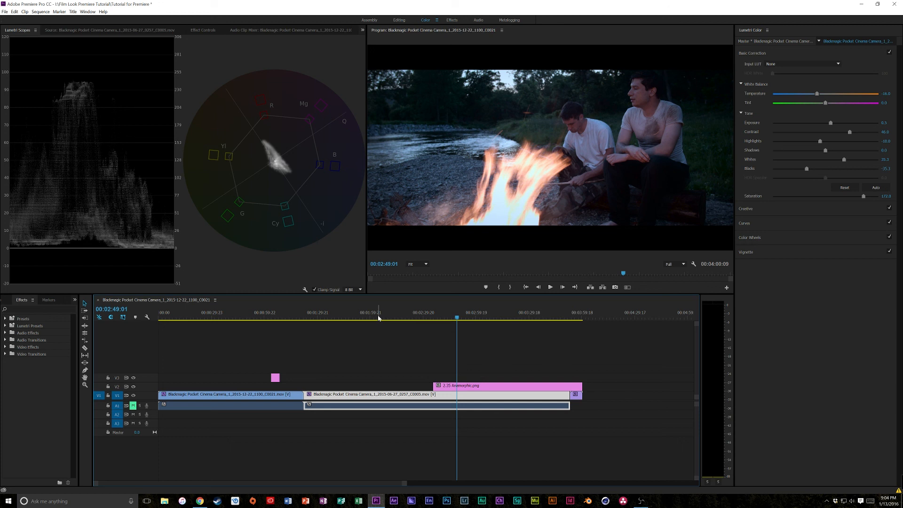
pyautogui.click(641, 501)
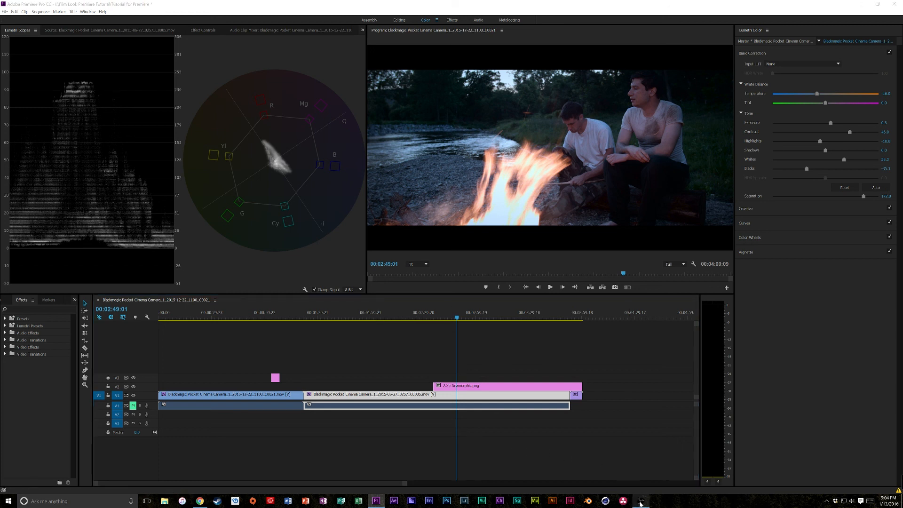